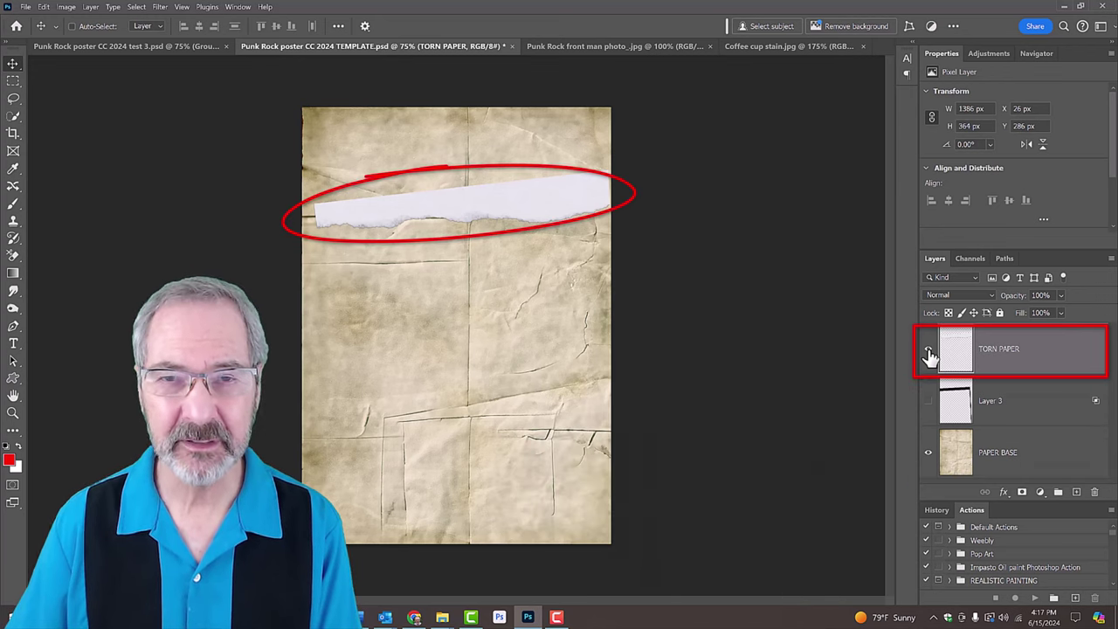
- Make Layer 3, TORN PAPER and PAPER BASE visible so the border, torn strip and aged paper all show
click(928, 401)
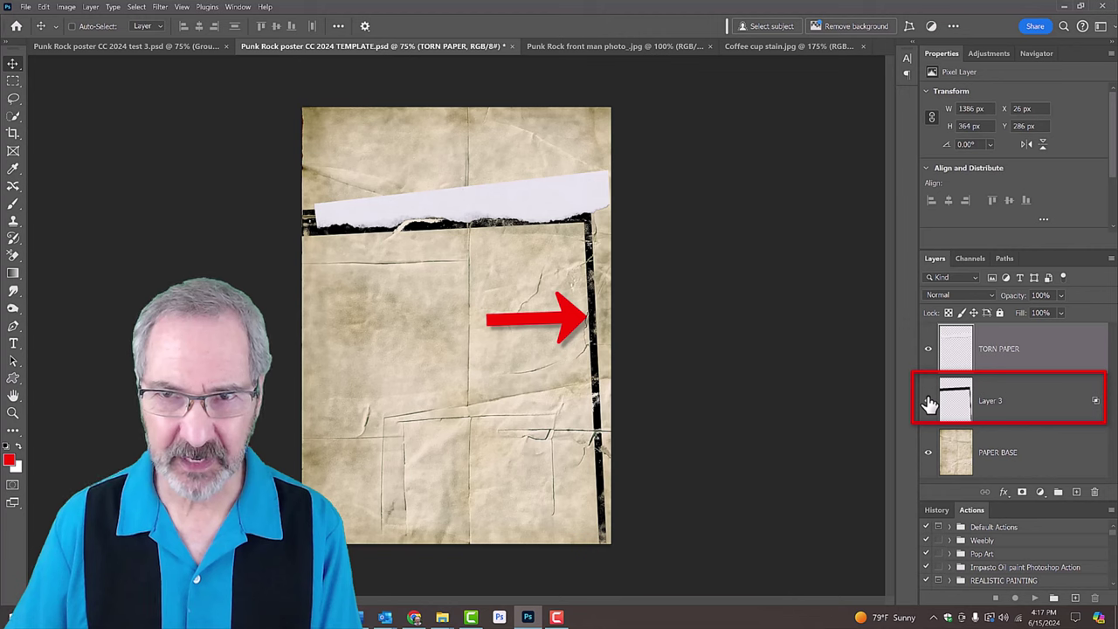
alt+click(929, 452)
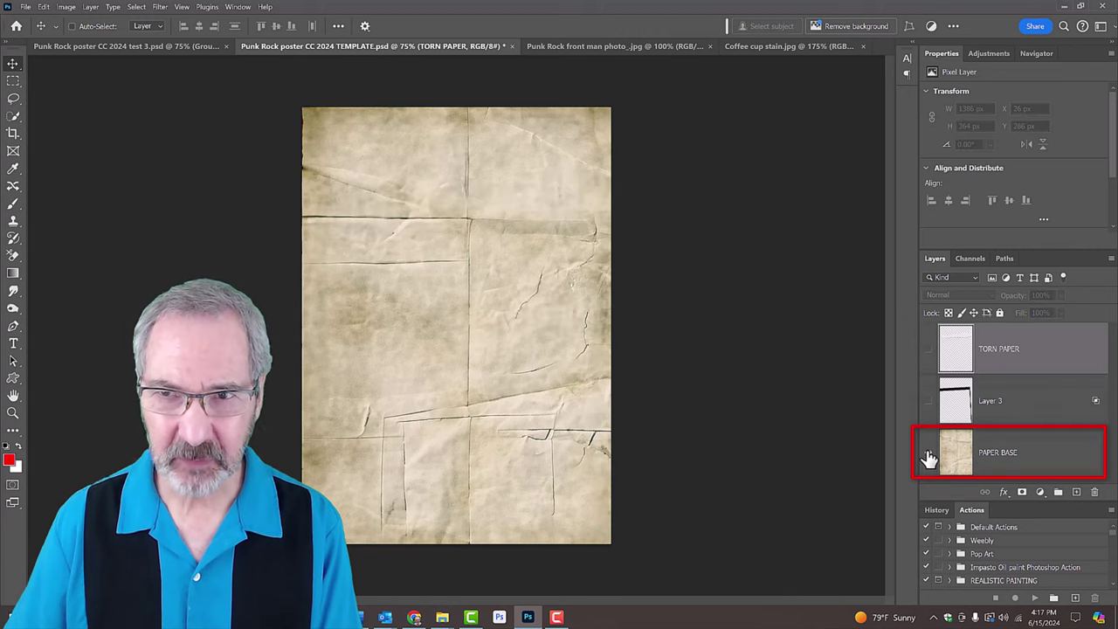
alt+click(929, 456)
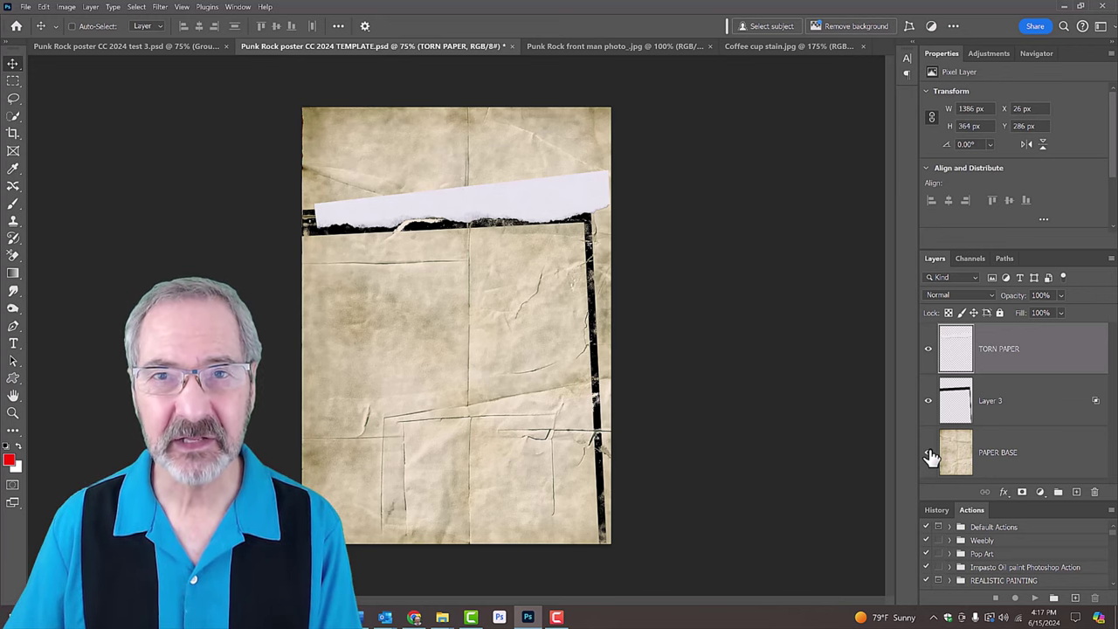
- Preview the singer photo and coffee cup stain documents, then return to the poster template
click(656, 48)
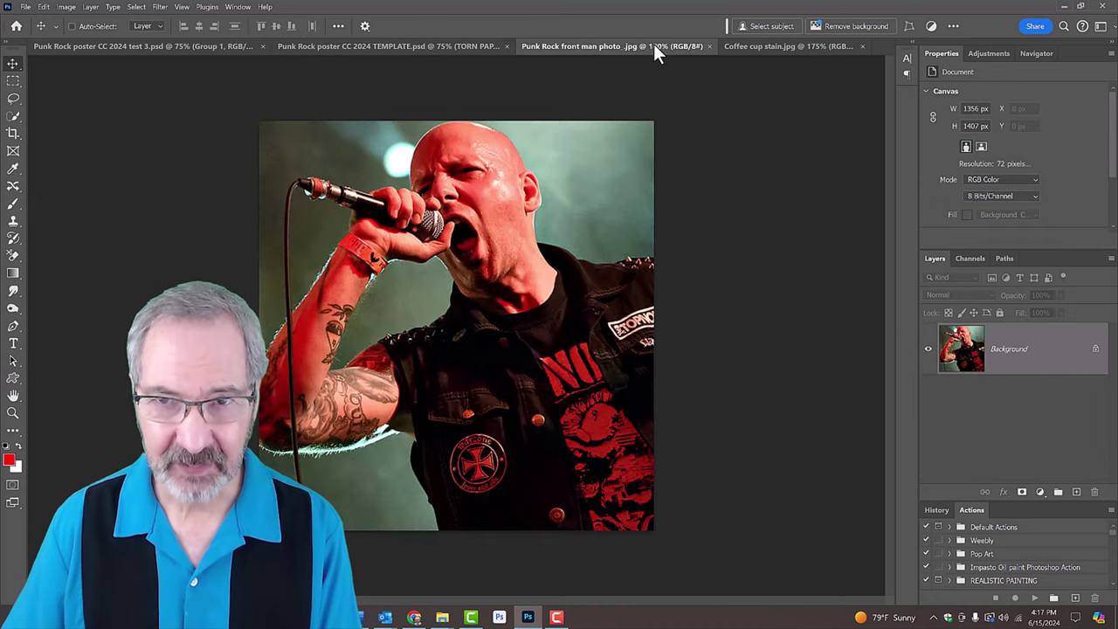
click(768, 48)
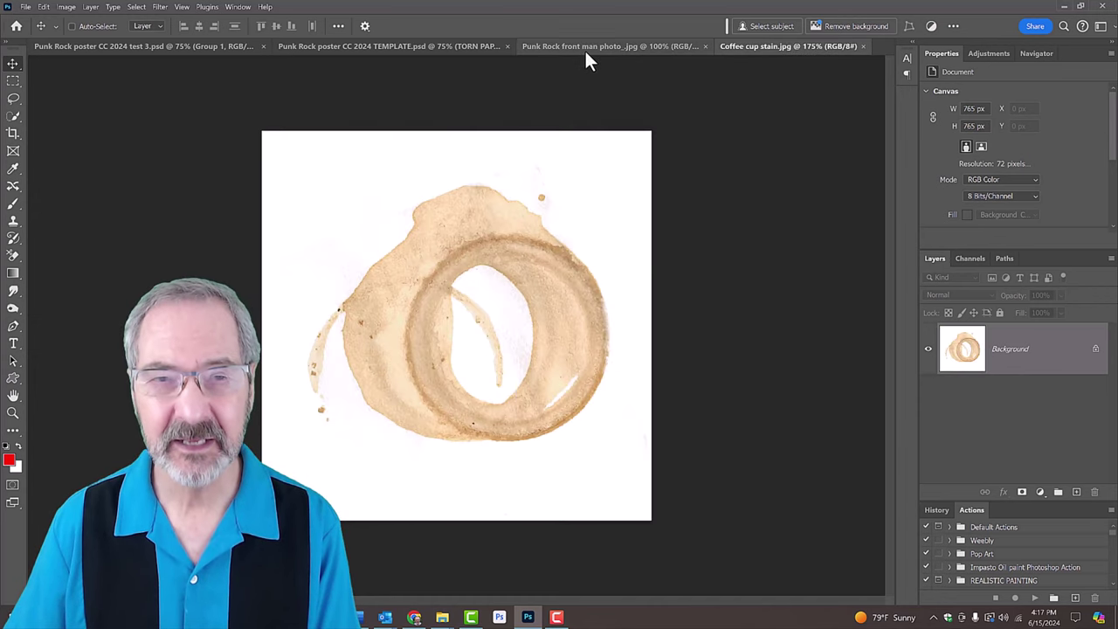
click(438, 48)
- Paint a red test brush stroke on the torn paper and undo it
key(b)
mouse_move(374, 297)
mouse_down()
mouse_move(550, 288)
mouse_move(436, 352)
mouse_move(394, 393)
mouse_move(546, 397)
mouse_up()
key(ctrl+z)
key(ctrl+z)
key(ctrl+z)
key(ctrl+z)
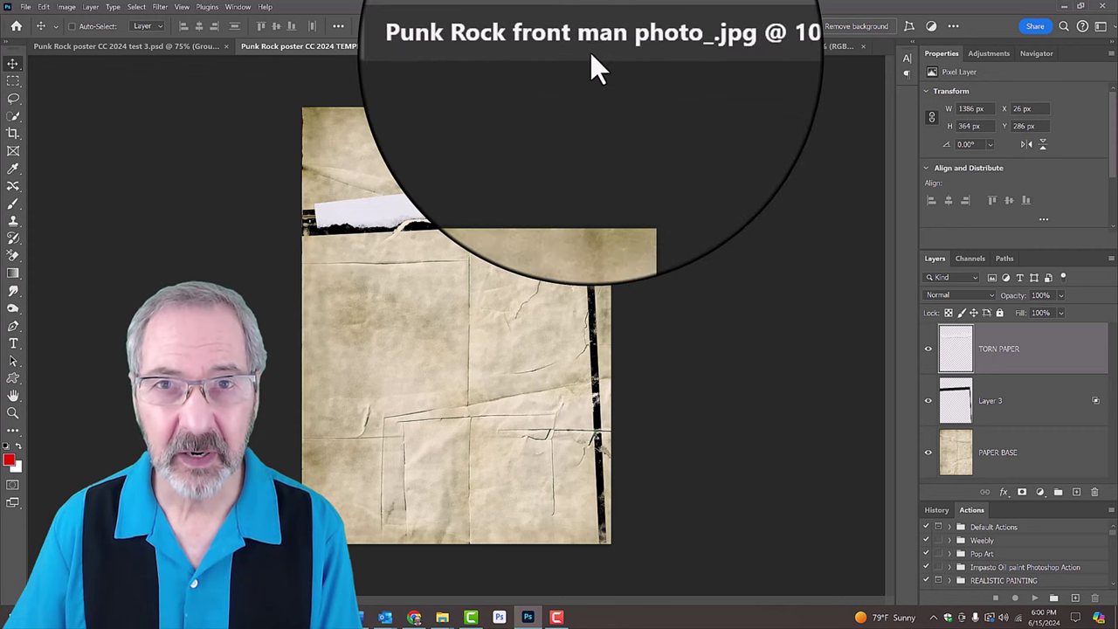
- In the front man photo, select the singer with the Quick Selection tool
click(592, 48)
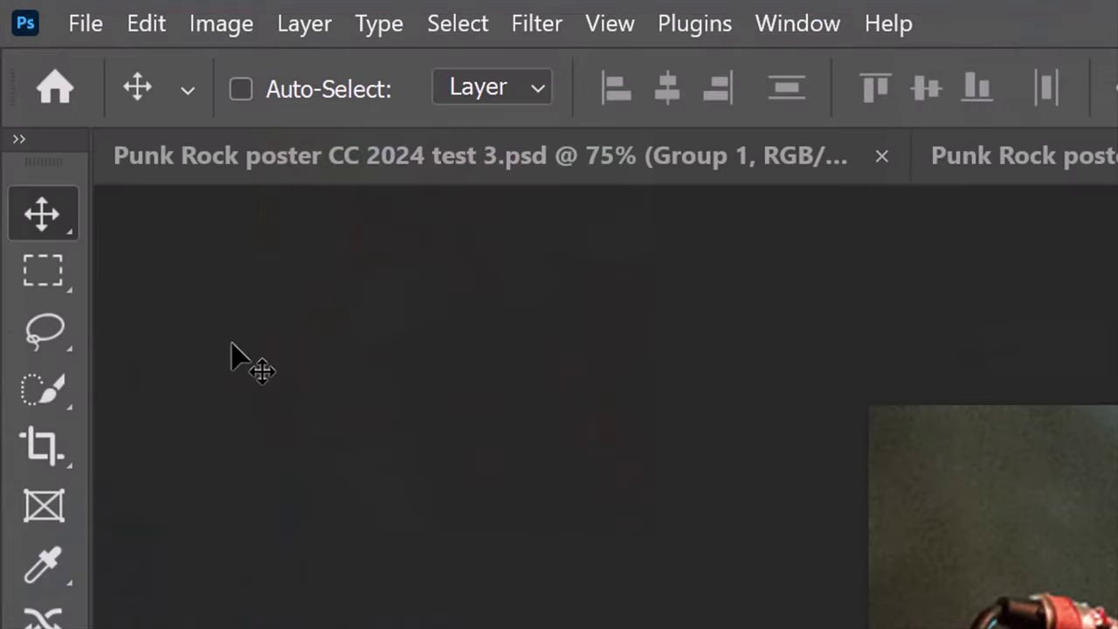
click(45, 392)
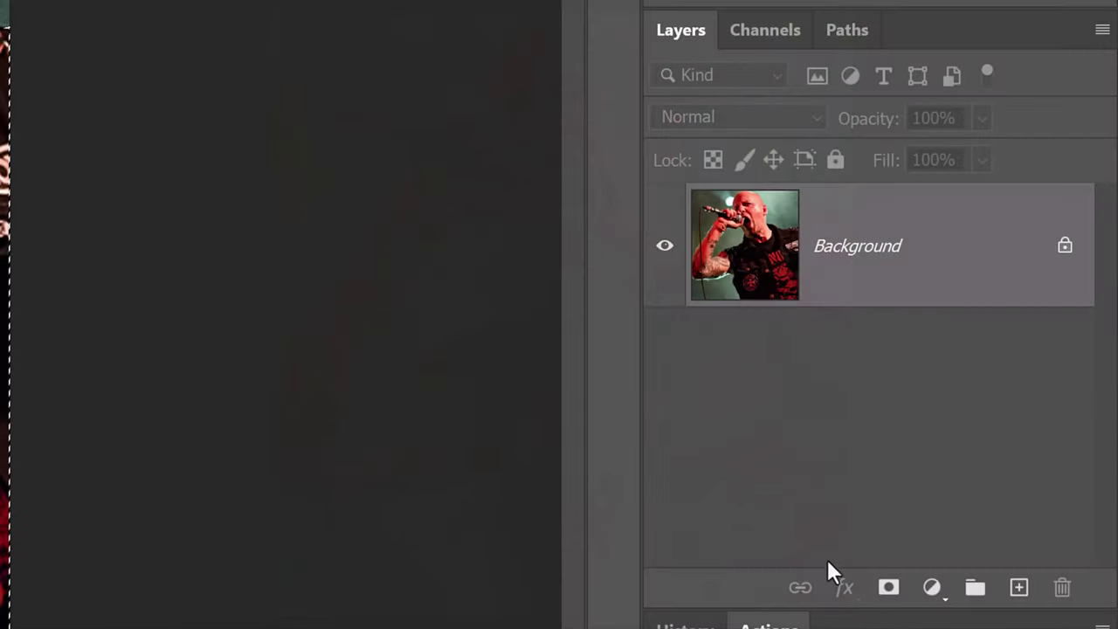
- Mask the singer photo layer to the selected singer and convert it to a Smart Object
click(888, 587)
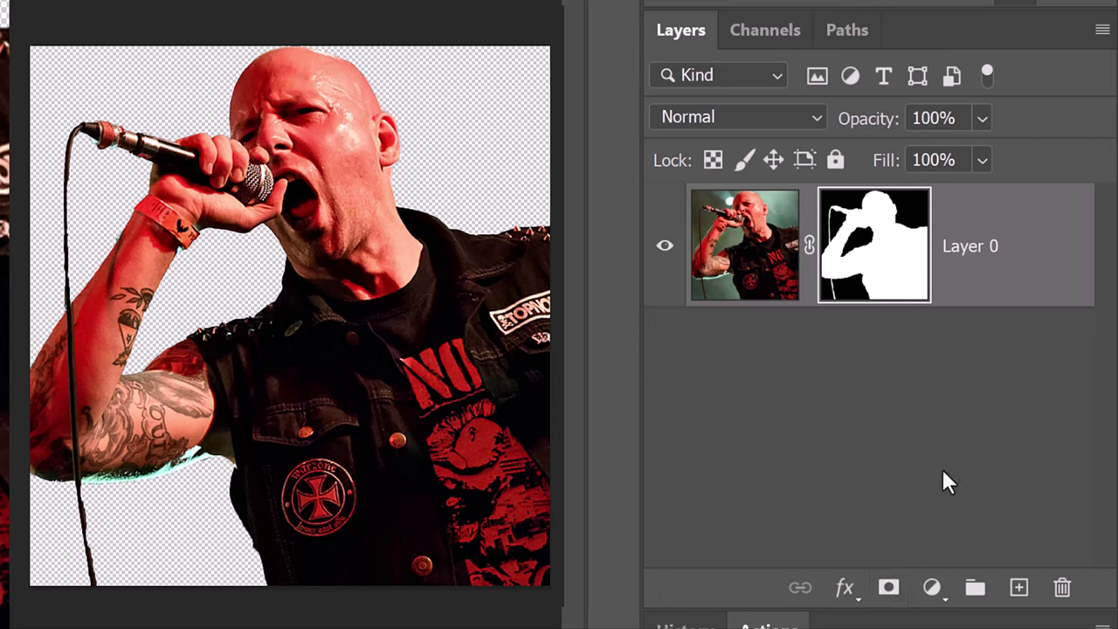
click(1102, 32)
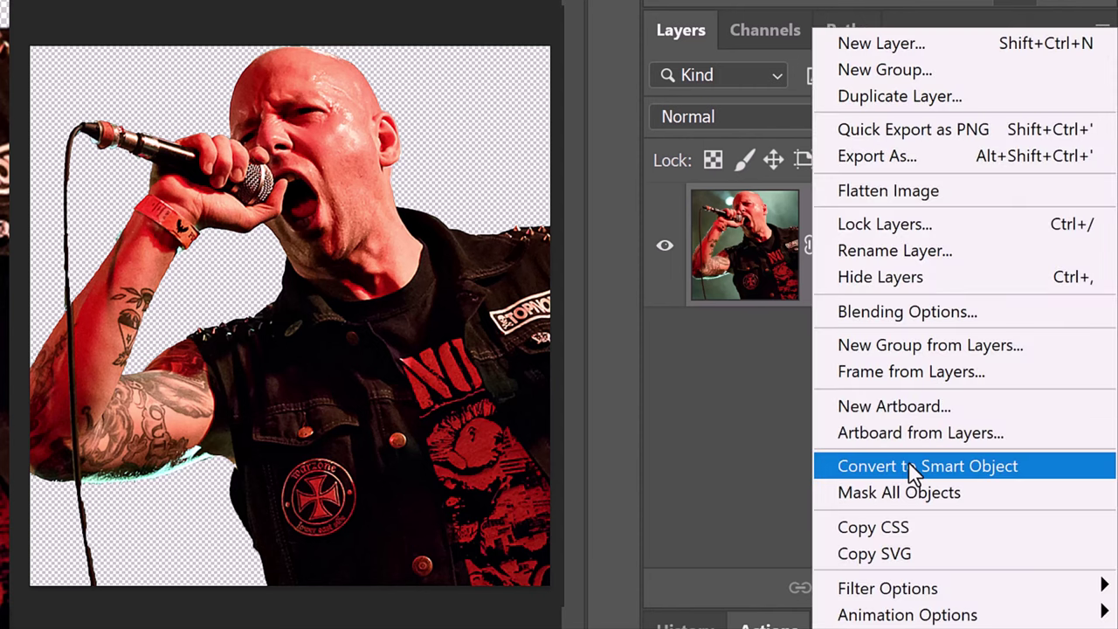
click(910, 466)
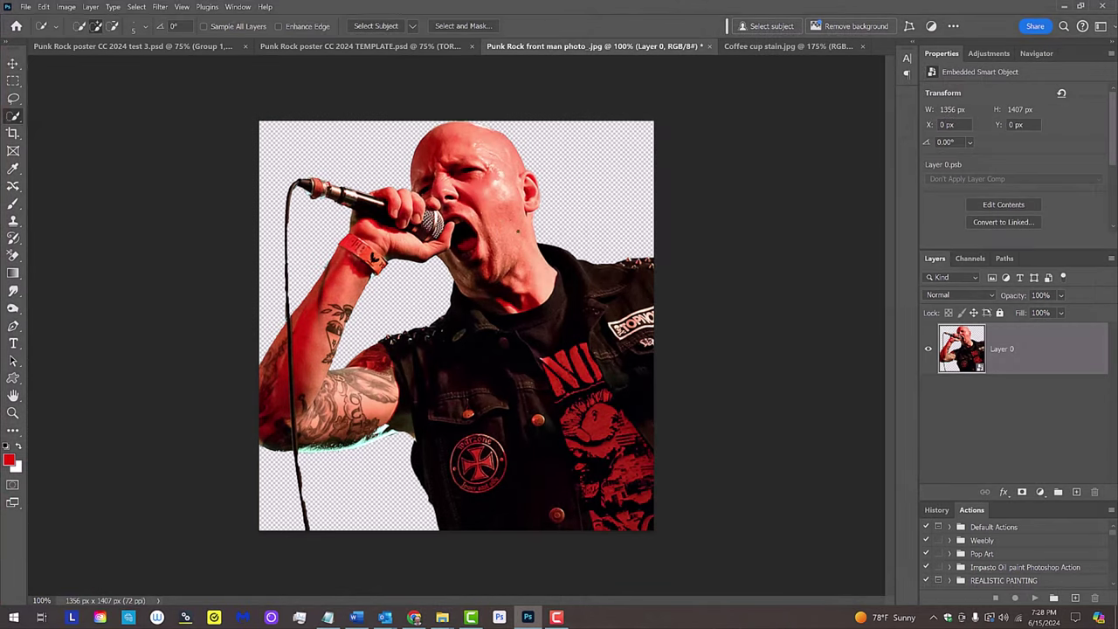
- With the Move tool, drag the masked singer into the poster template as Layer 4
key(v)
drag(504, 224, 400, 57)
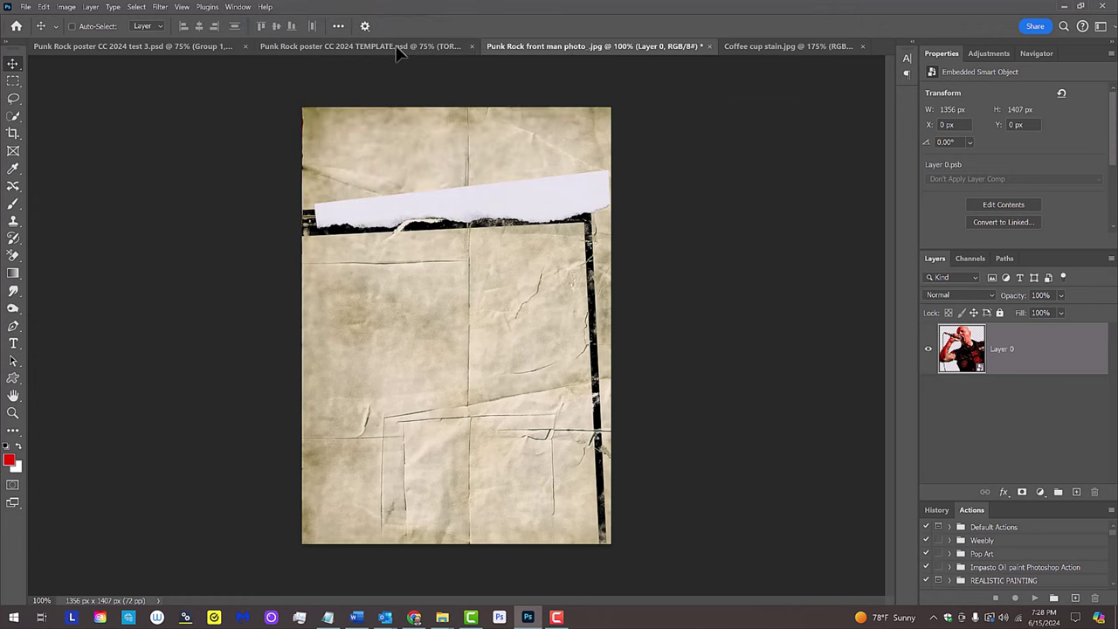
mouse_move(397, 52)
mouse_down()
mouse_move(507, 430)
mouse_move(503, 491)
mouse_up()
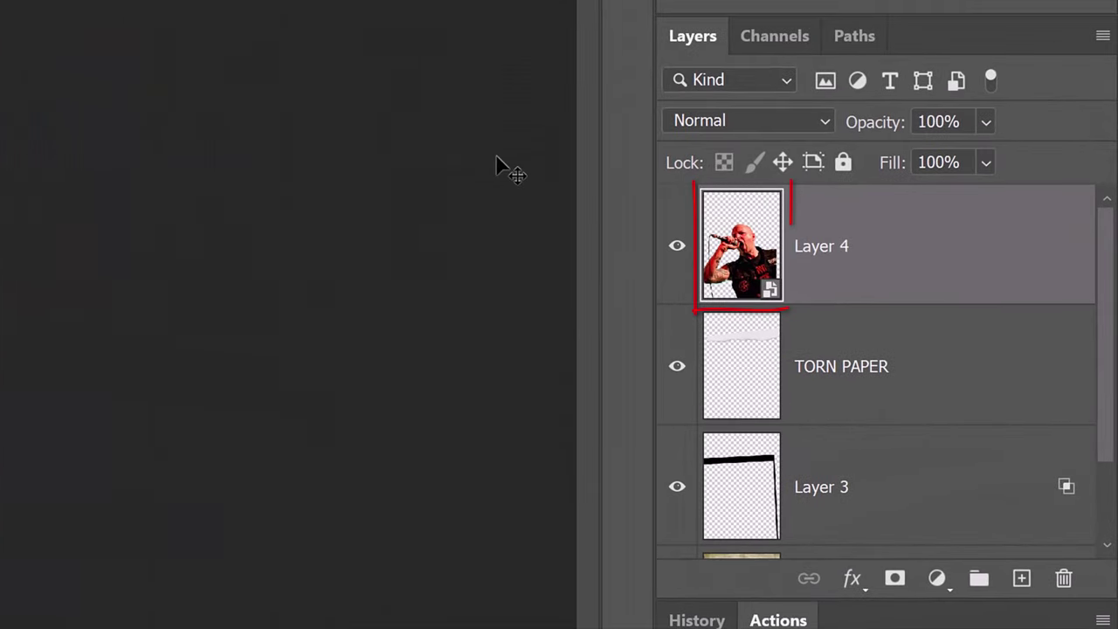
drag(1104, 257, 1105, 313)
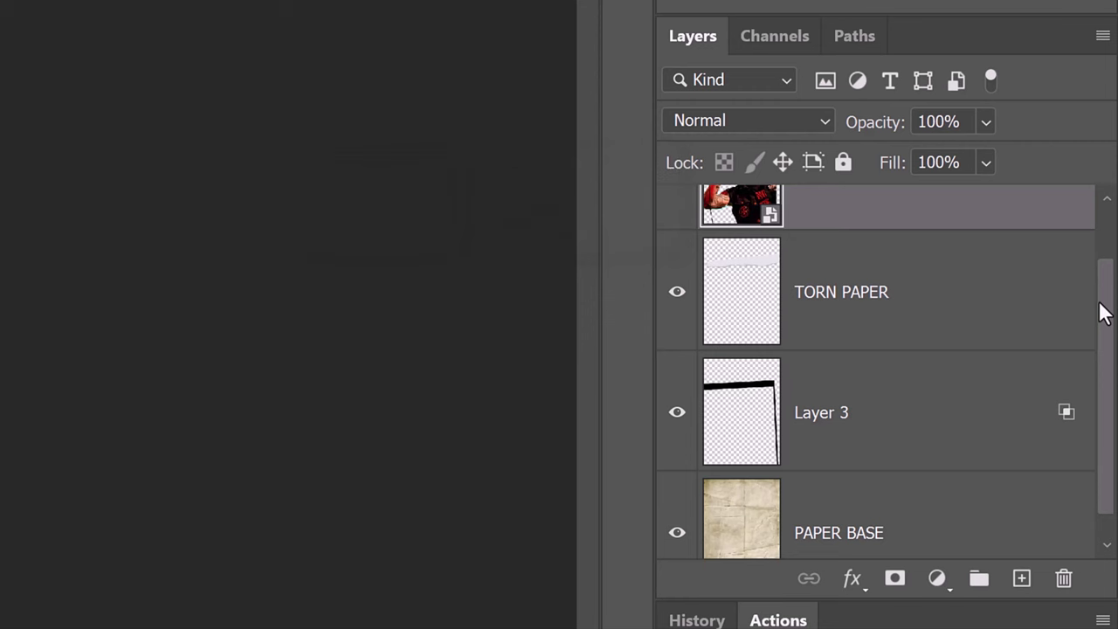
- Move Layer 4 down below the black border and make a New Smart Object via Copy
key(ctrl+bracketleft)
key(ctrl+bracketleft)
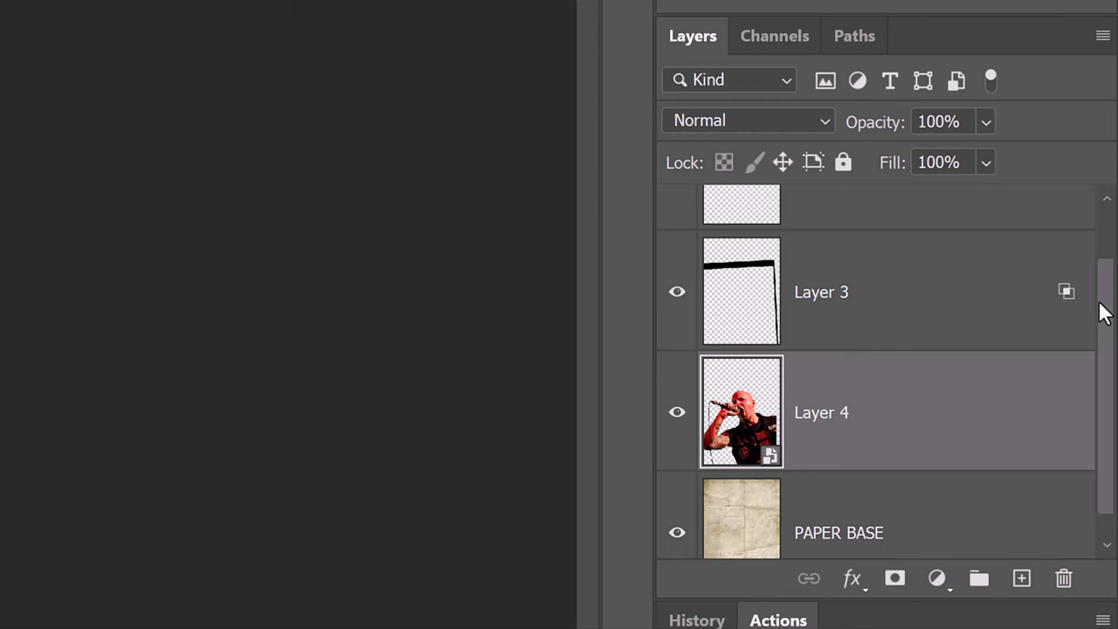
right_click(917, 412)
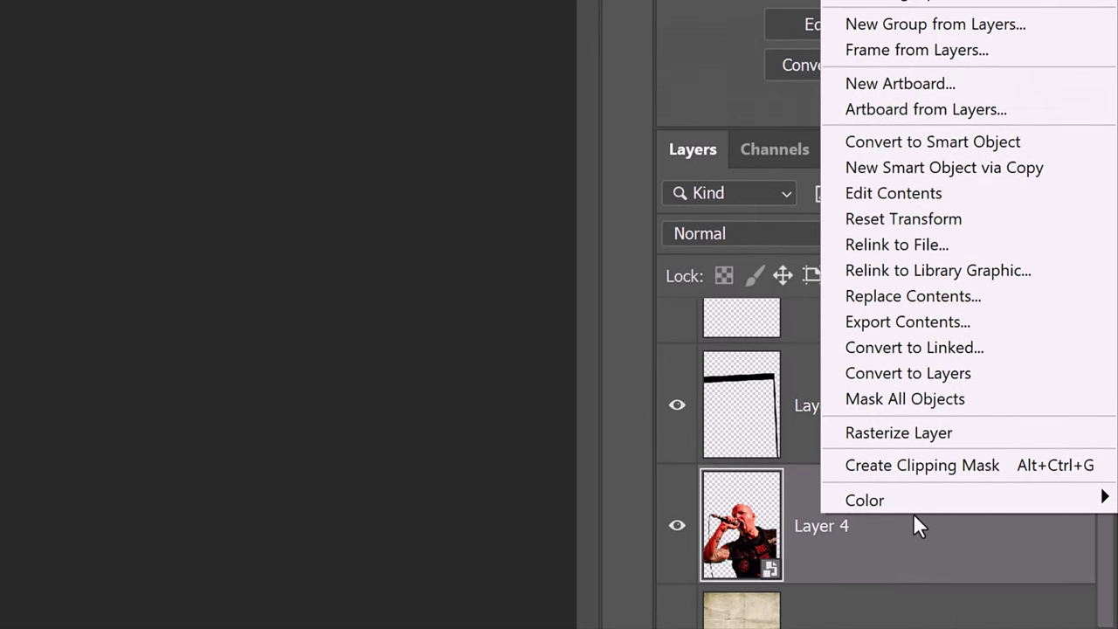
click(916, 169)
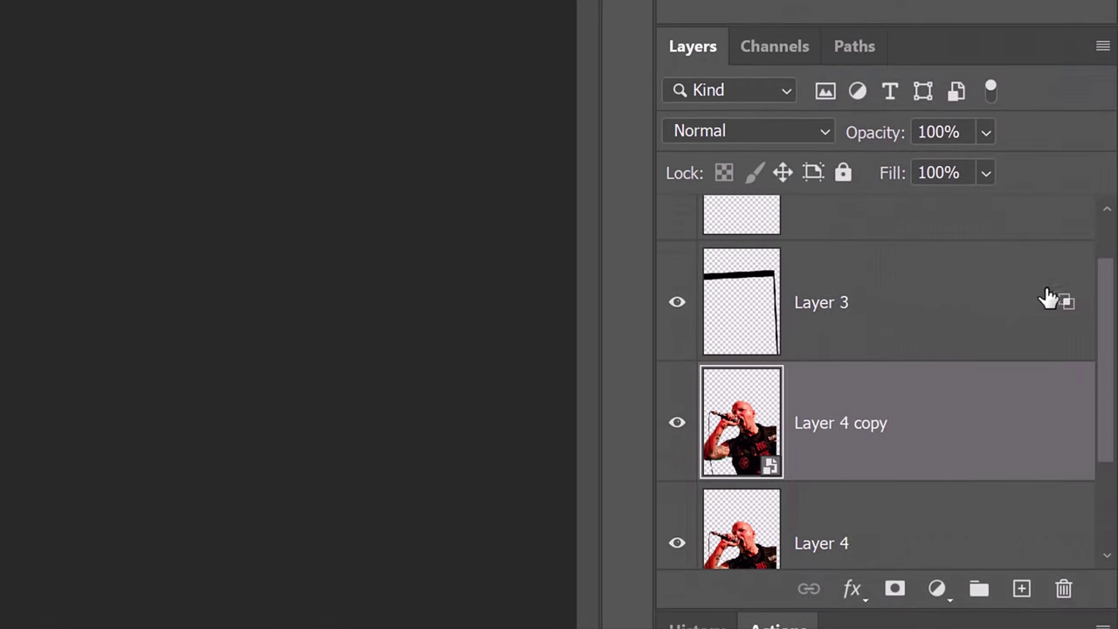
- Hide Layer 4 copy and make Layer 4 the active layer
drag(1106, 337, 1105, 395)
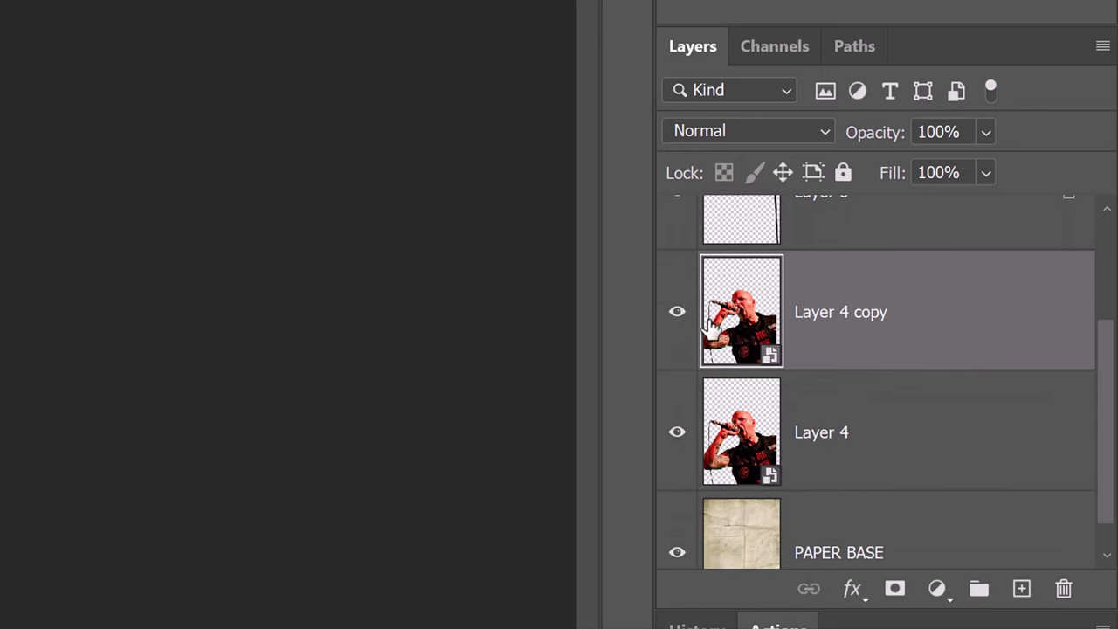
click(677, 313)
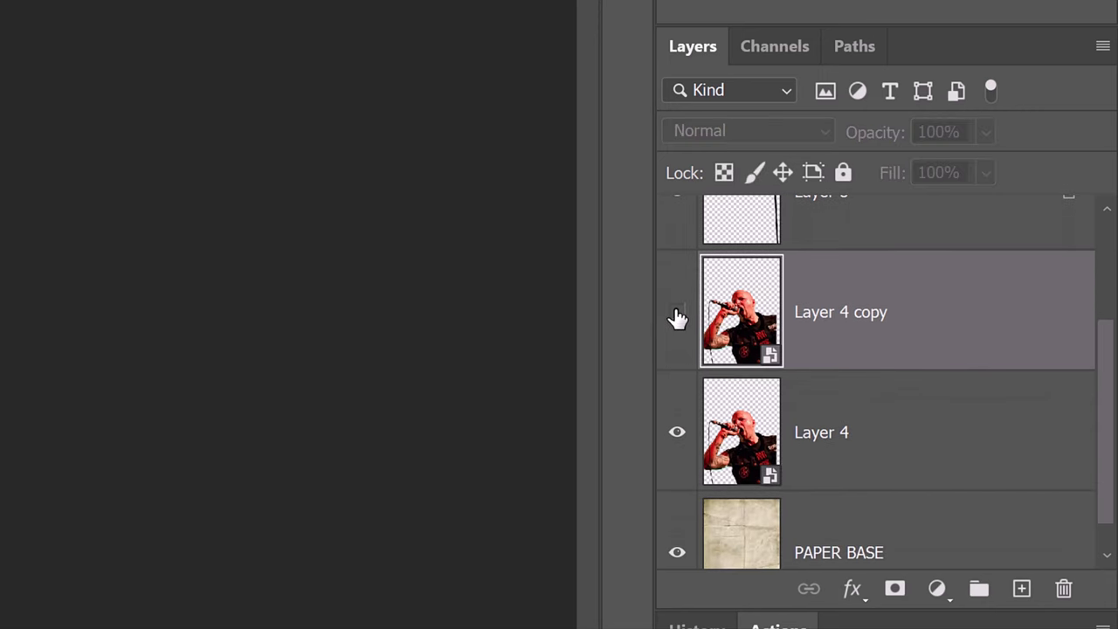
click(736, 428)
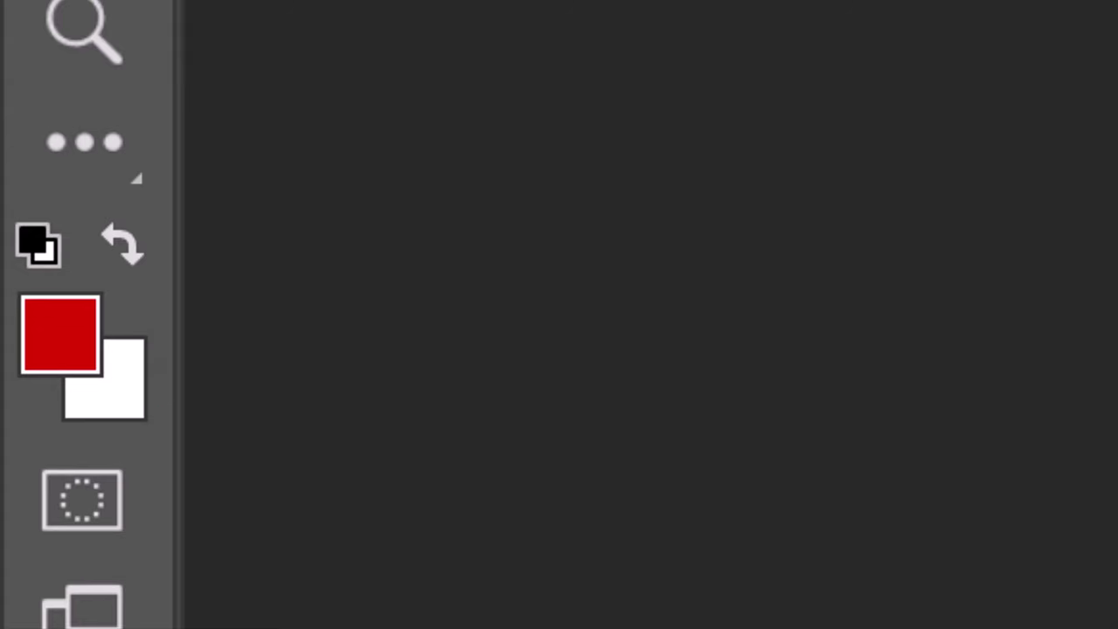
- Reset colours to black and white and add a Filter Gallery Halftone Pattern with Size 2 and Contrast 8
key(d)
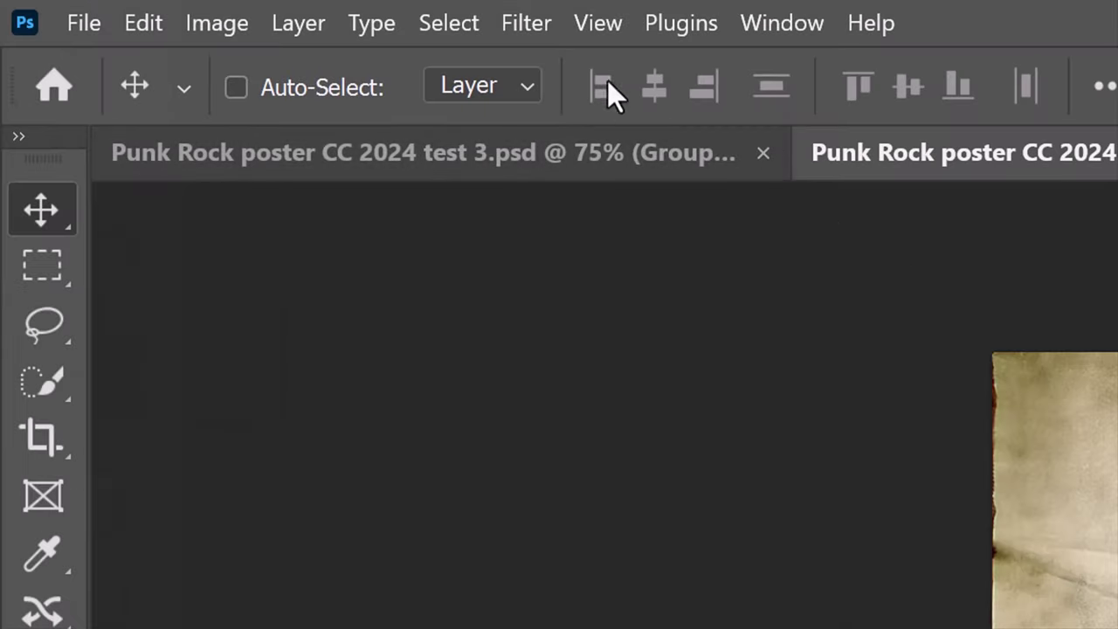
click(527, 20)
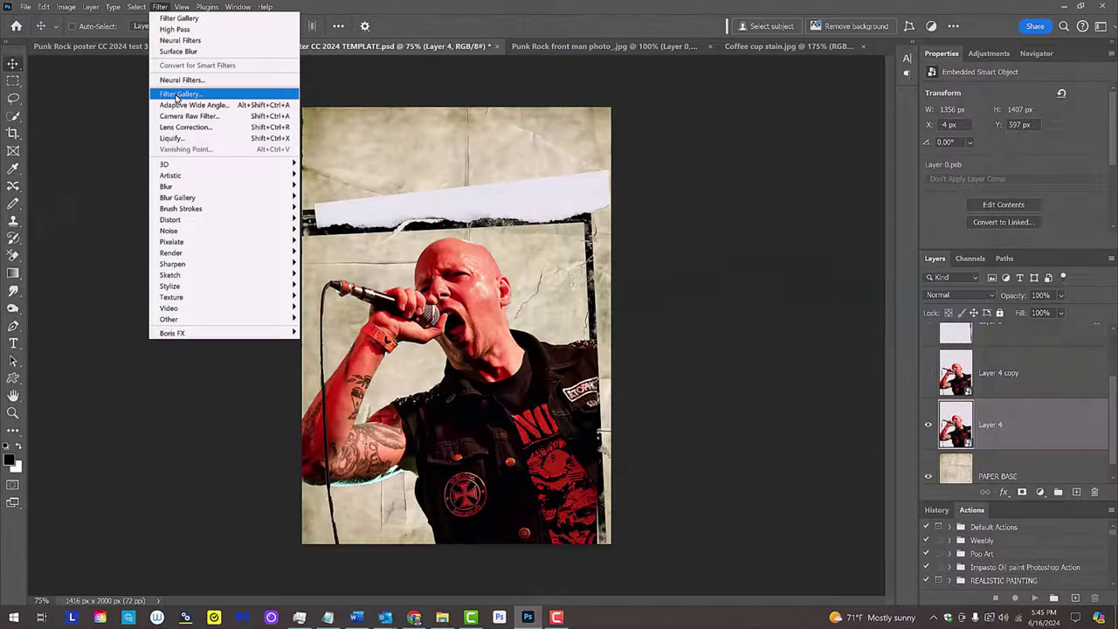
click(578, 308)
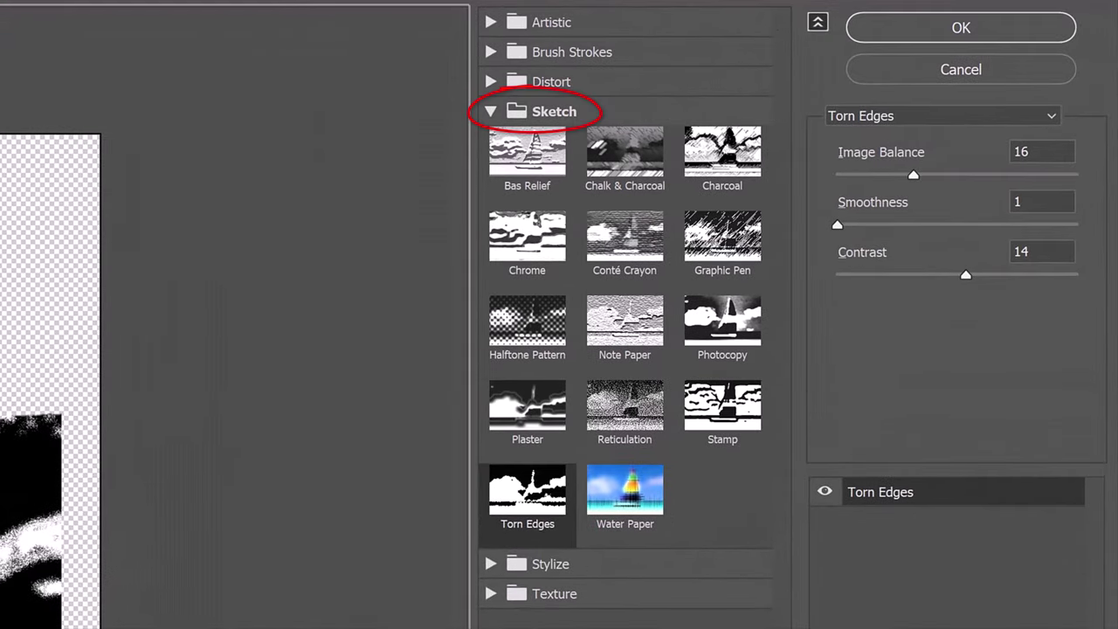
click(533, 332)
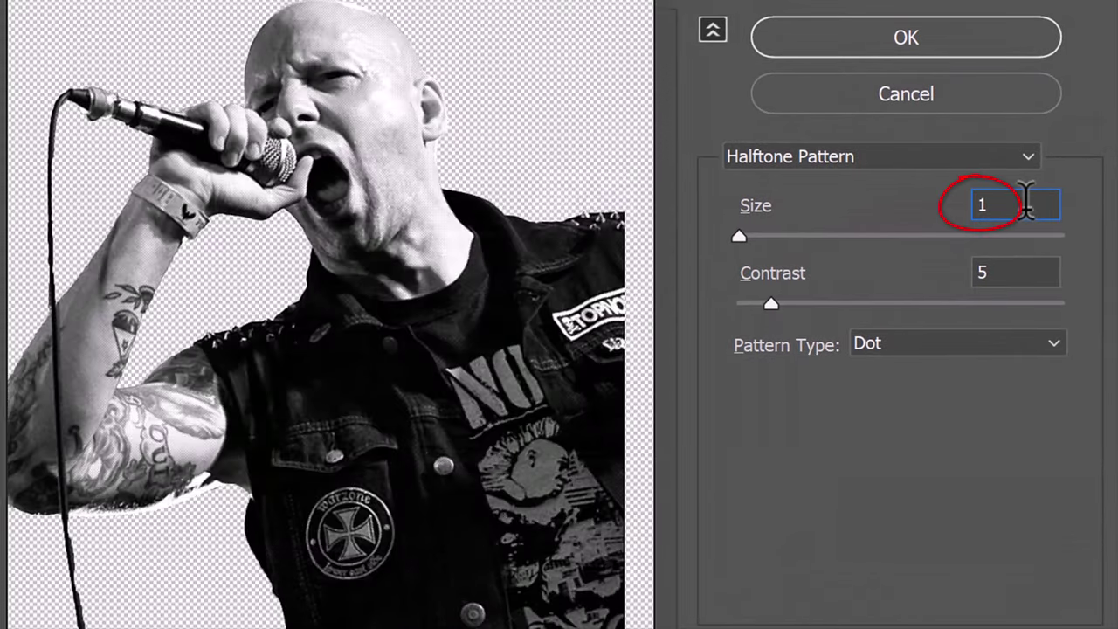
drag(756, 206, 831, 214)
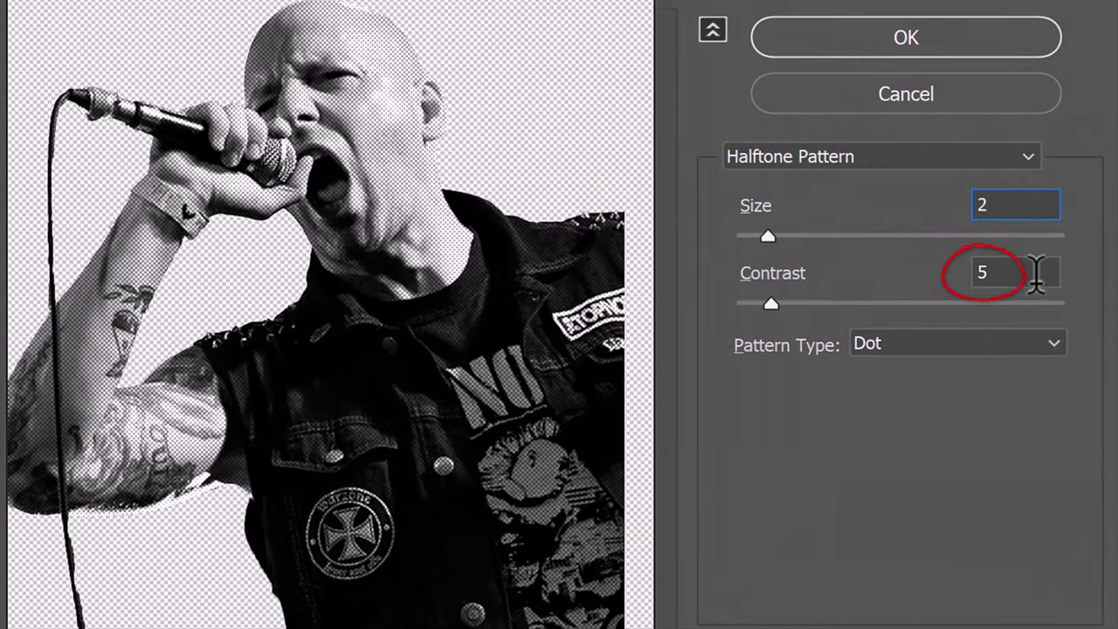
drag(786, 273, 915, 287)
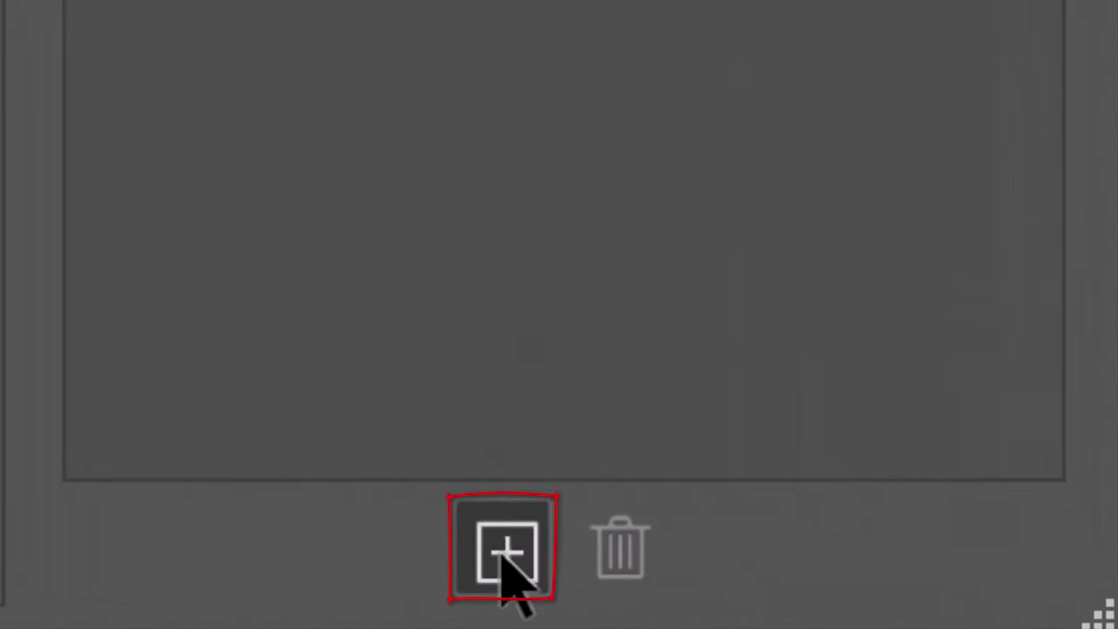
- Stack a Photocopy effect with Detail 12 and Darkness 50 above the halftone
click(504, 550)
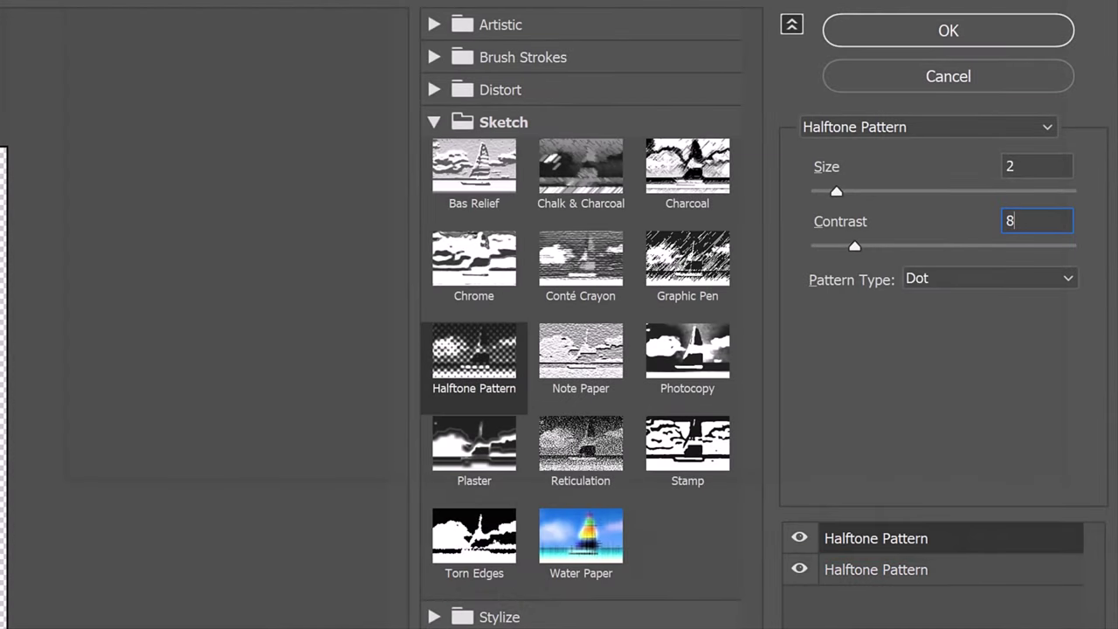
click(695, 358)
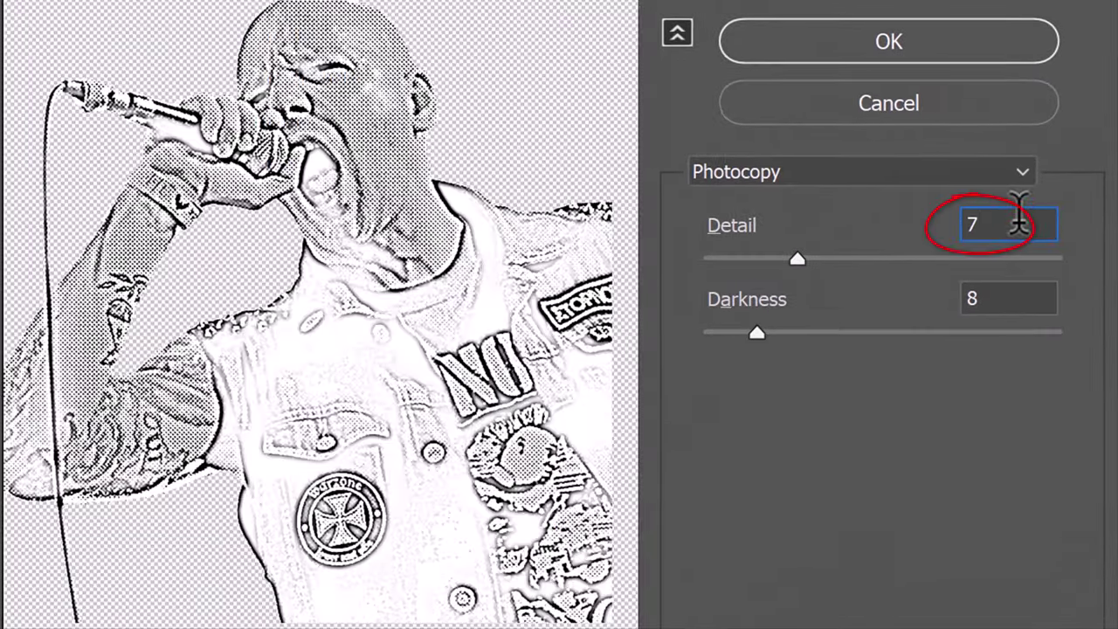
double_click(1011, 224)
text(12)
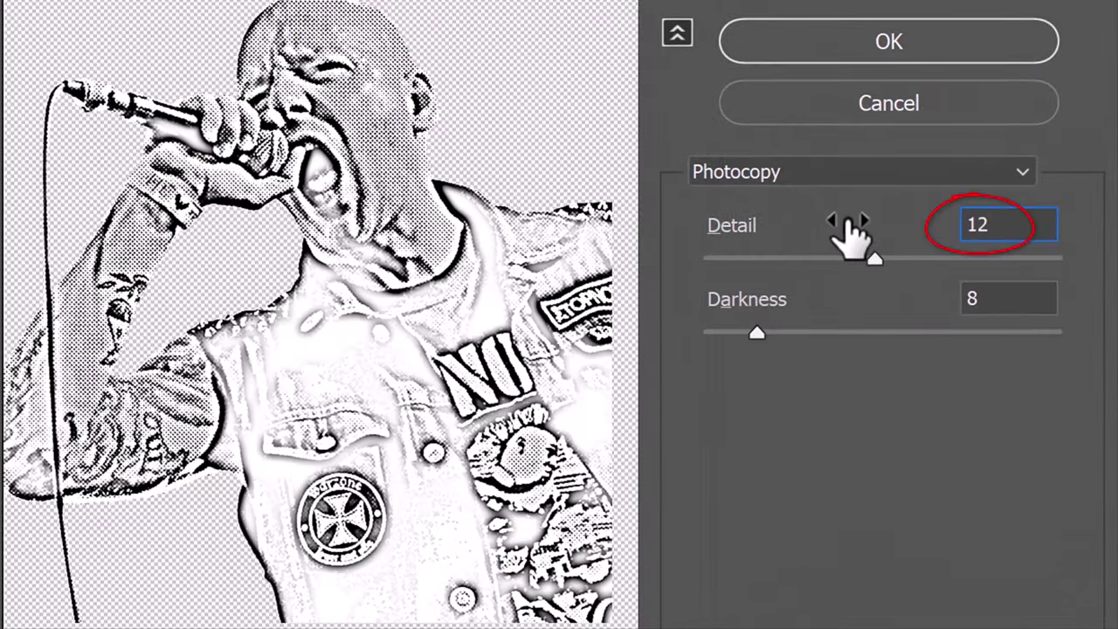
double_click(1005, 295)
text(50)
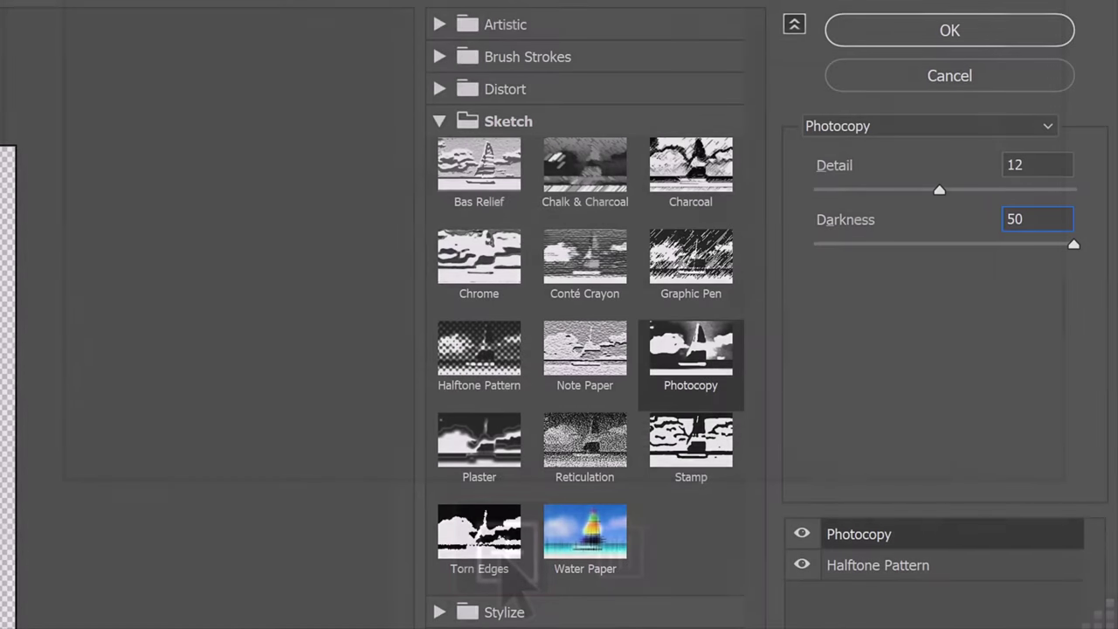
- Add Torn Edges with Image Balance 50, Smoothness 15 and Contrast 22, and apply the gallery
click(505, 554)
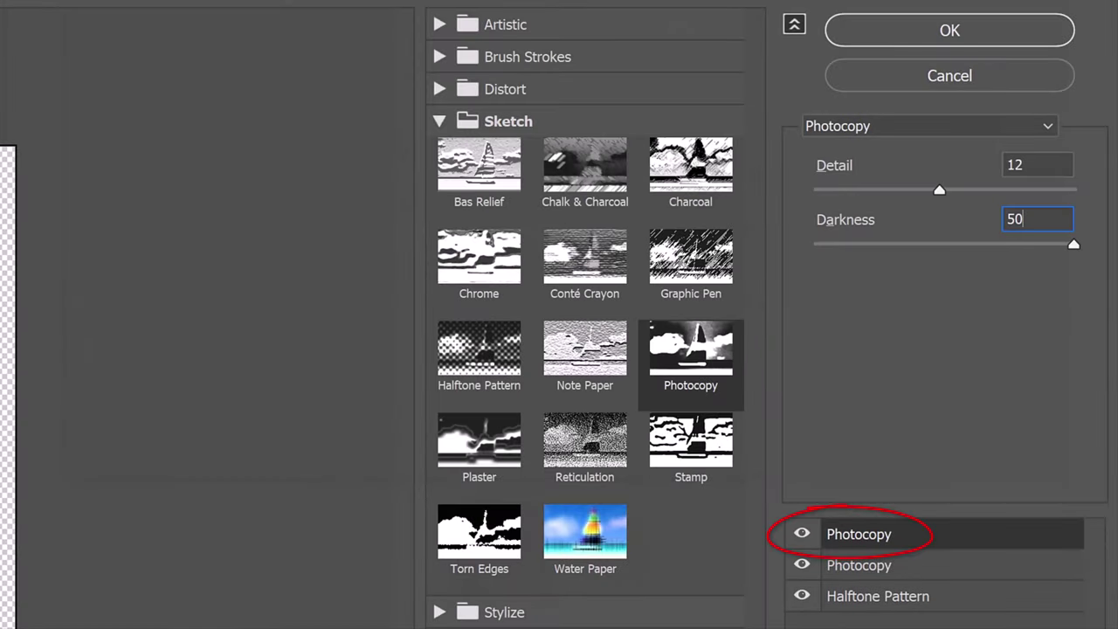
click(493, 537)
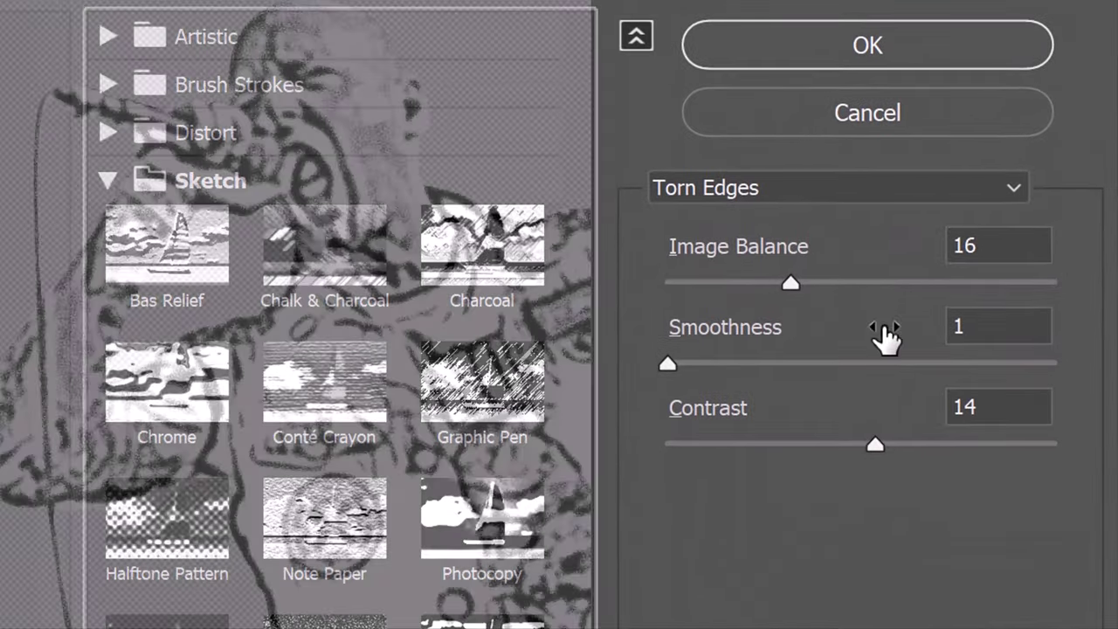
click(1022, 245)
drag(817, 260, 844, 267)
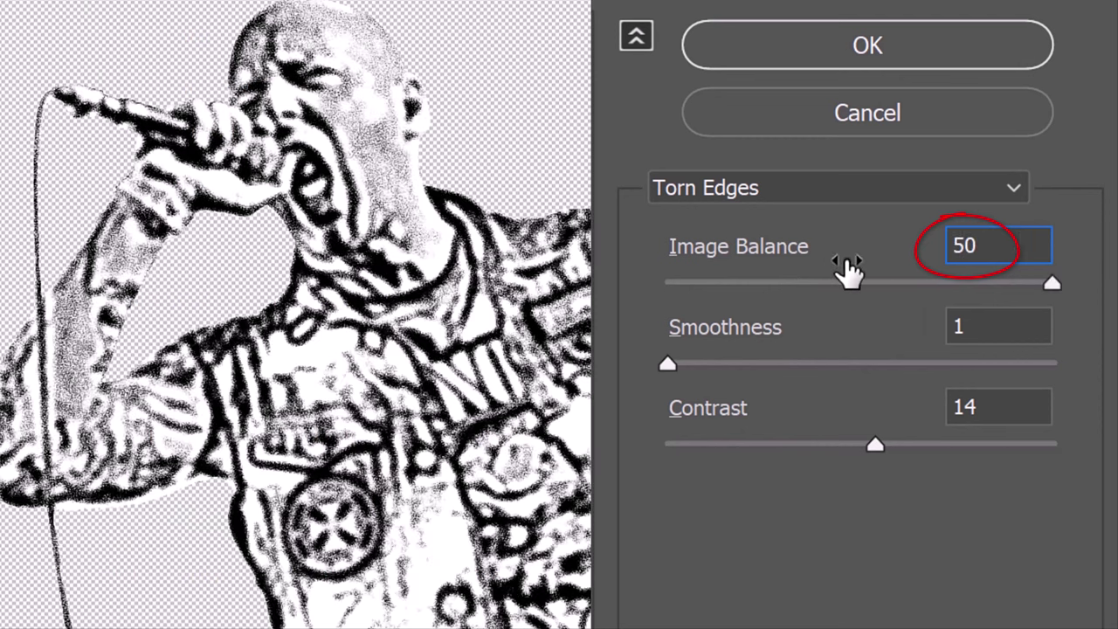
click(1026, 324)
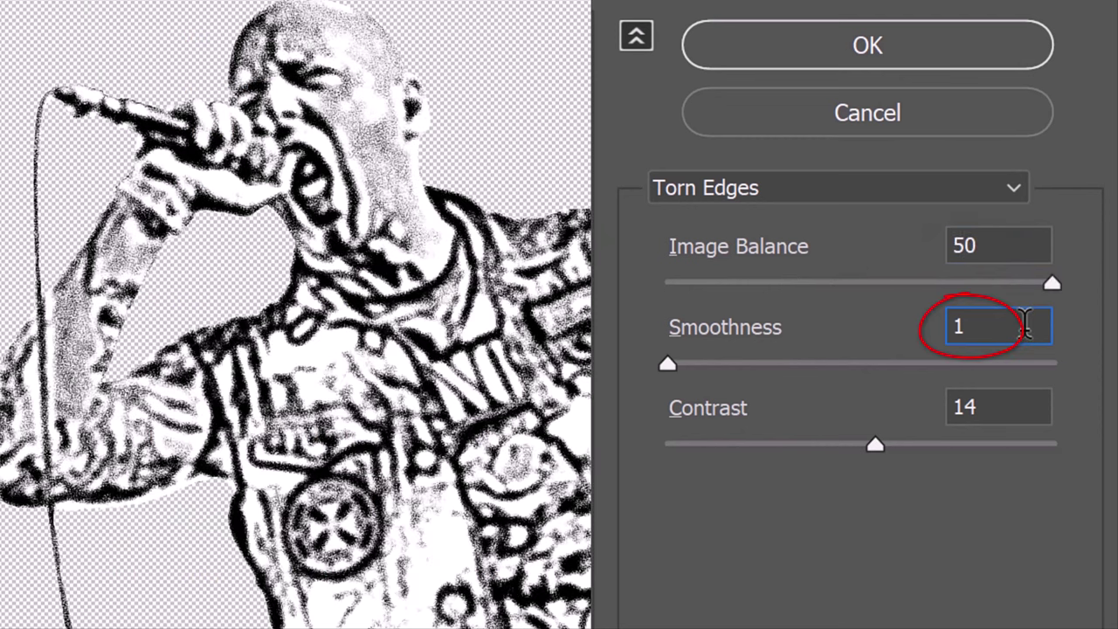
text(5)
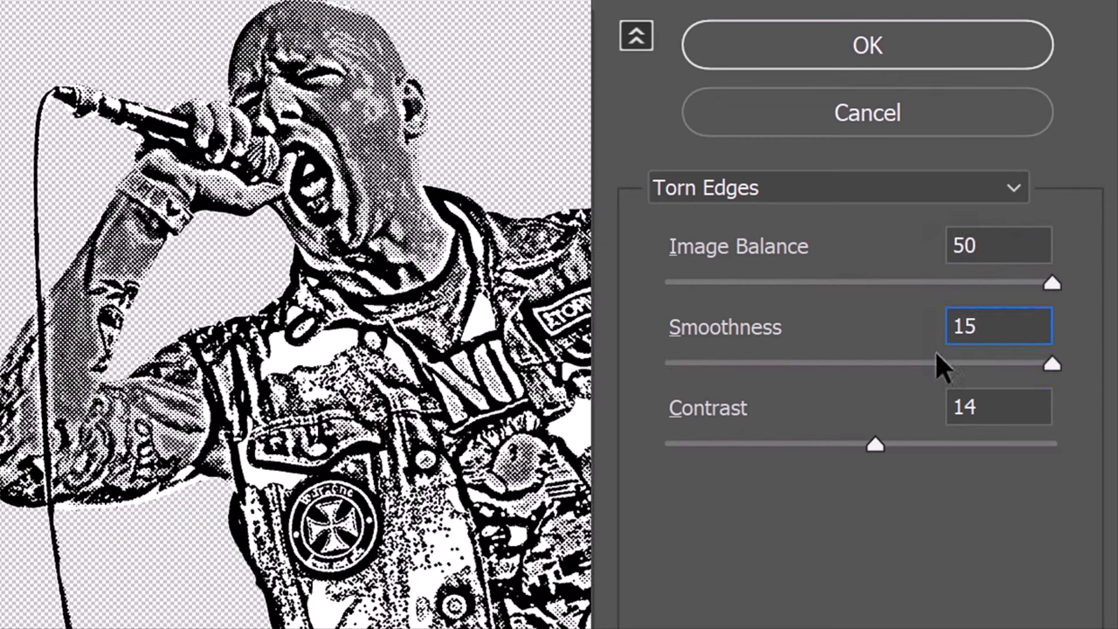
click(995, 407)
text(22)
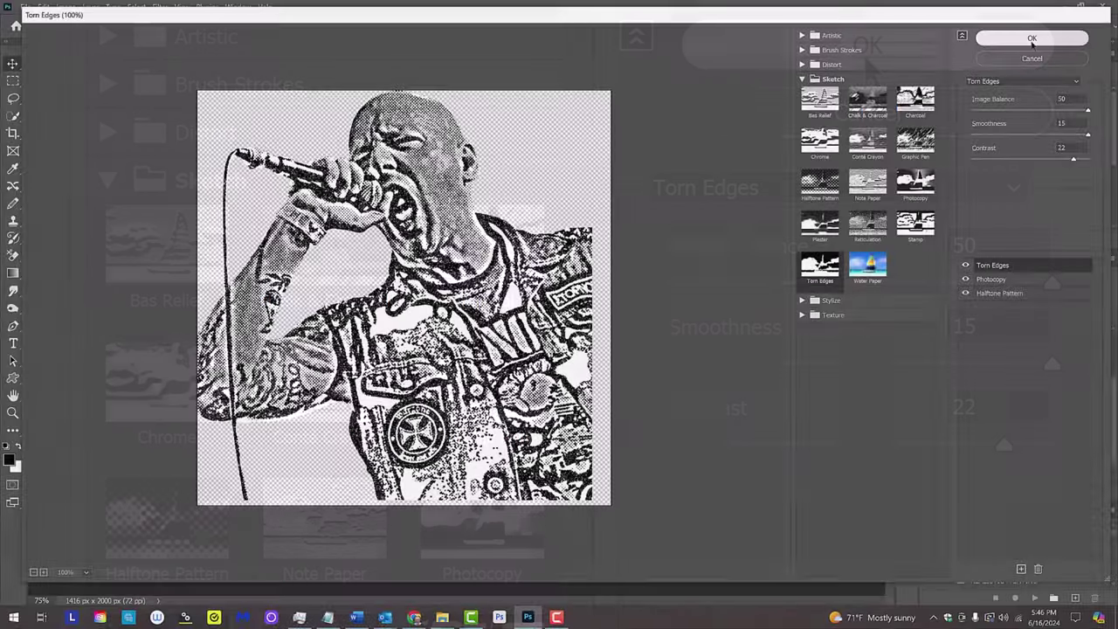
click(867, 48)
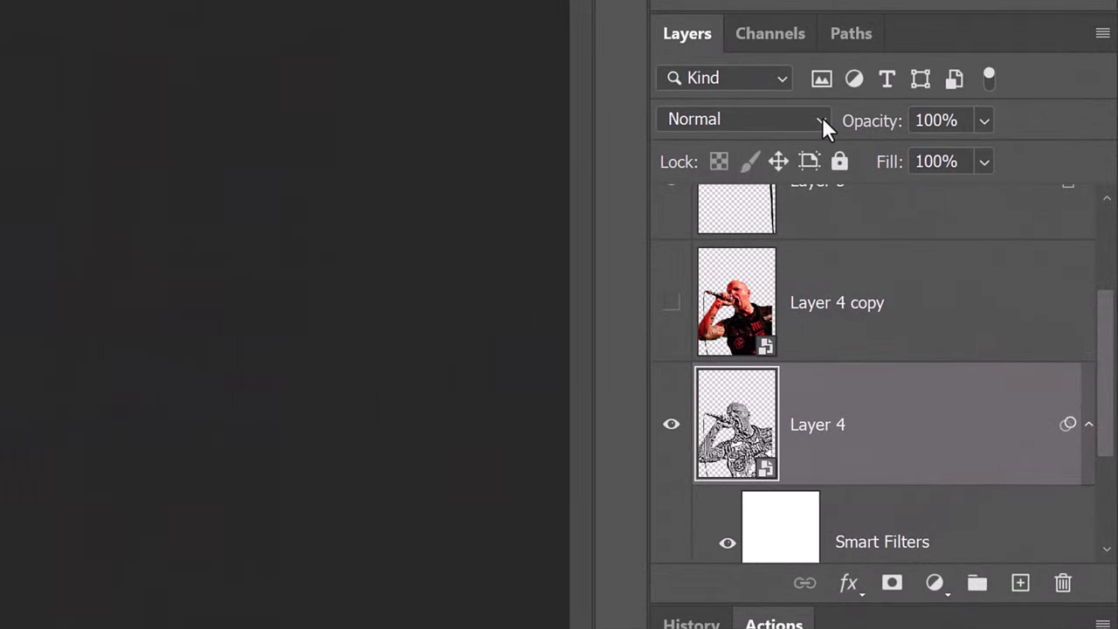
- Set Layer 4 to Multiply, collapse its smart filters, and show and select Layer 4 copy
click(823, 120)
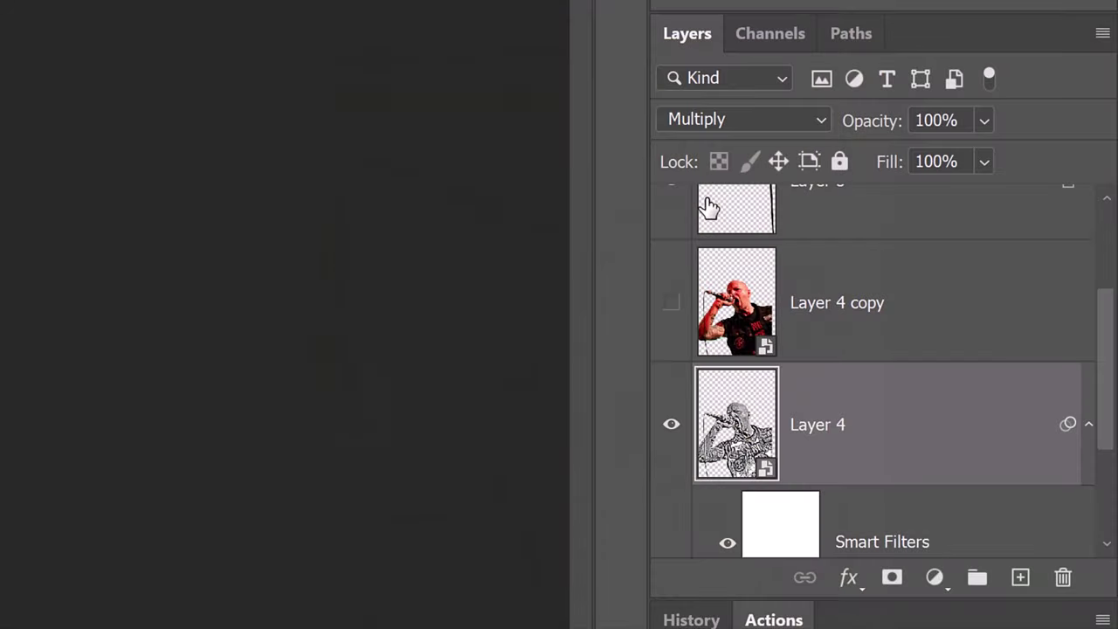
click(1092, 427)
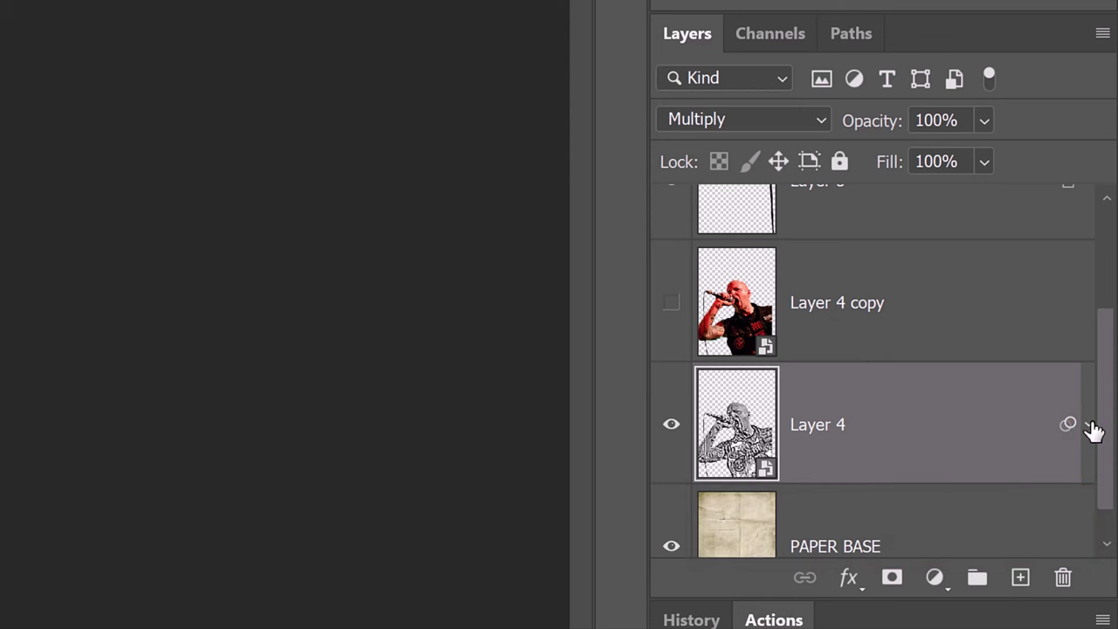
click(671, 305)
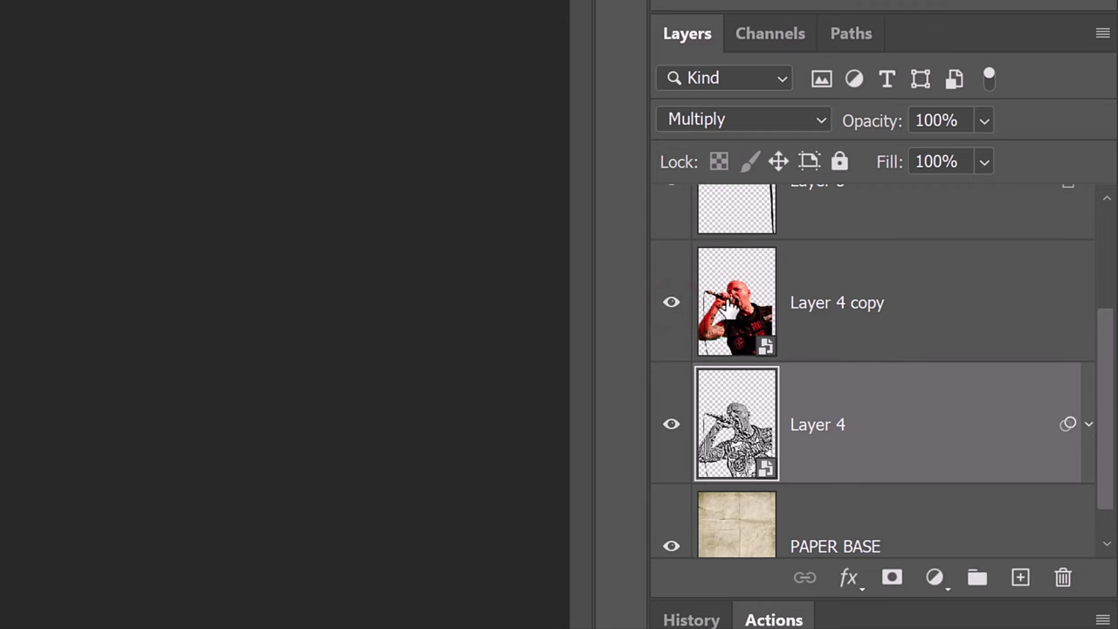
click(731, 307)
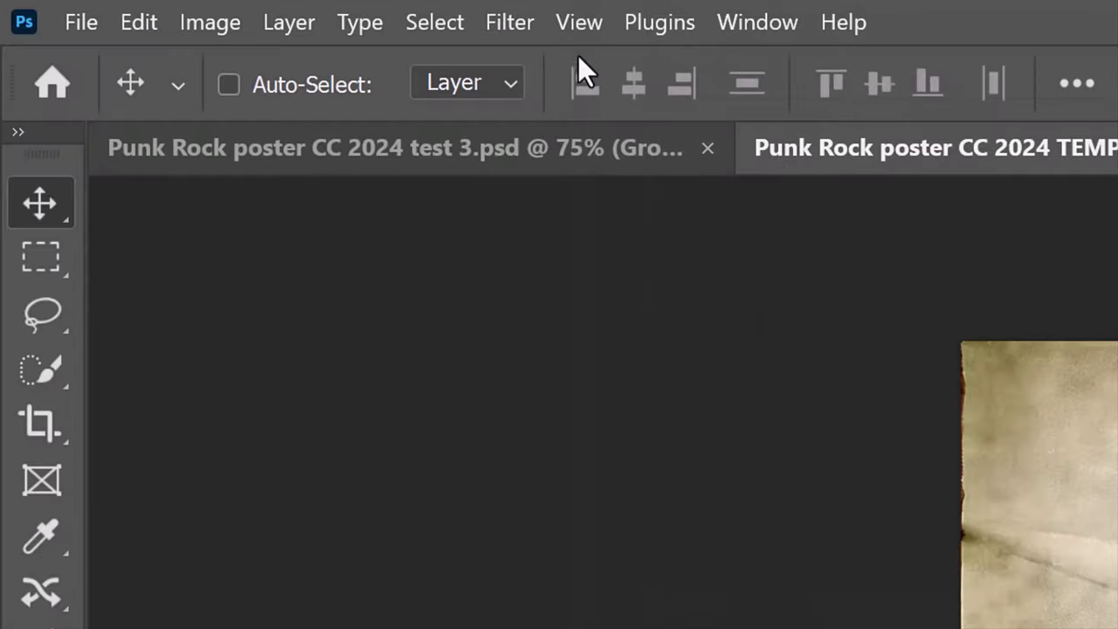
click(509, 22)
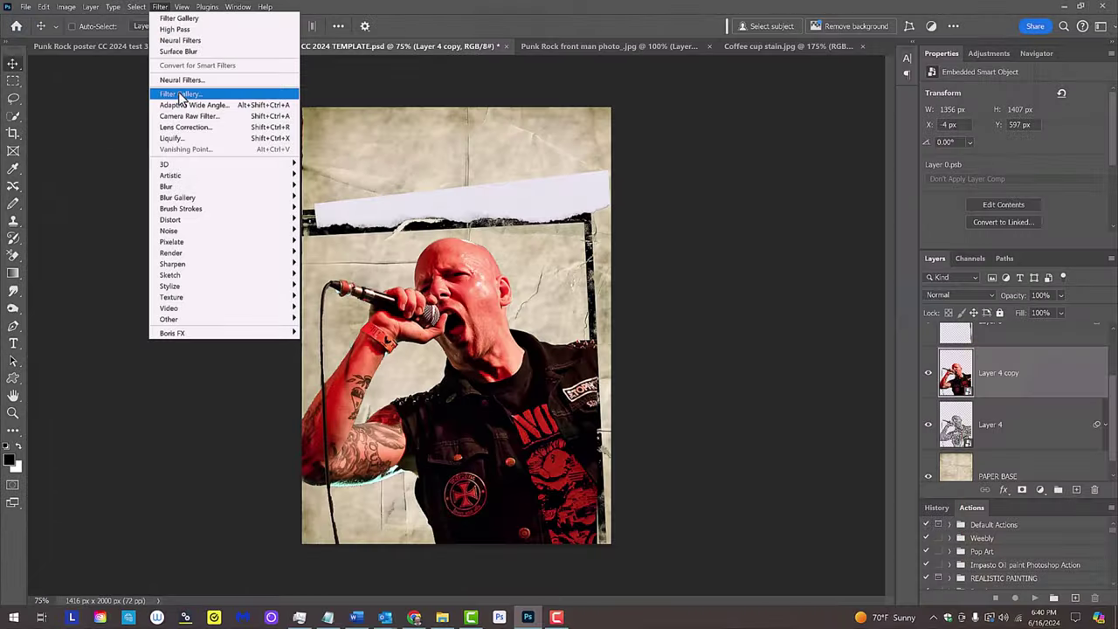
- Open the Filter Gallery on Layer 4 copy and delete the Halftone Pattern and Photocopy effects
click(569, 294)
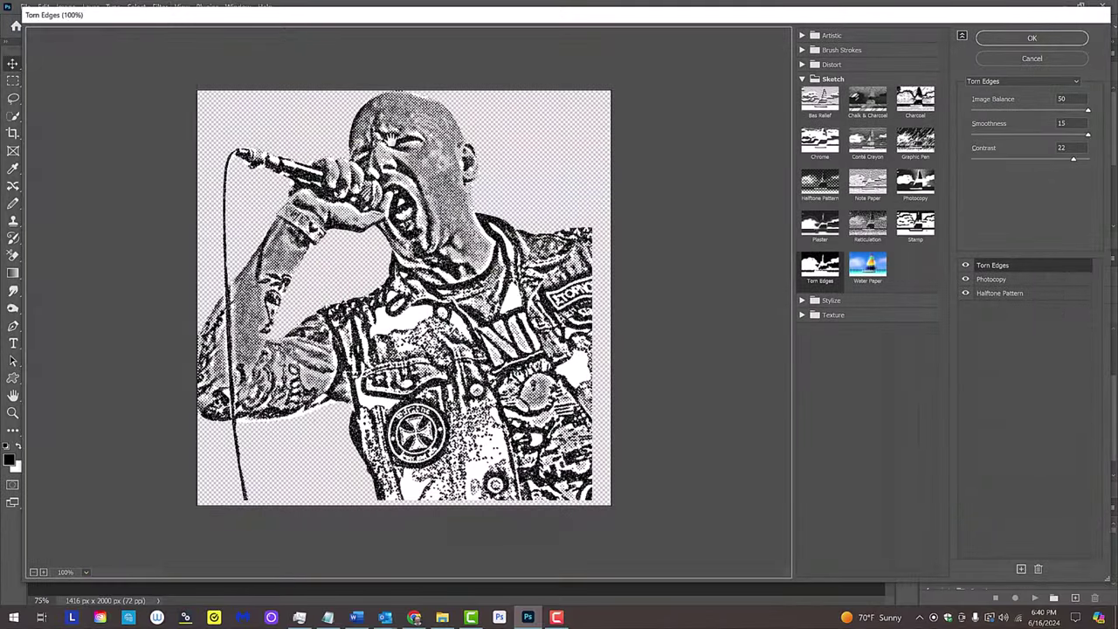
click(993, 293)
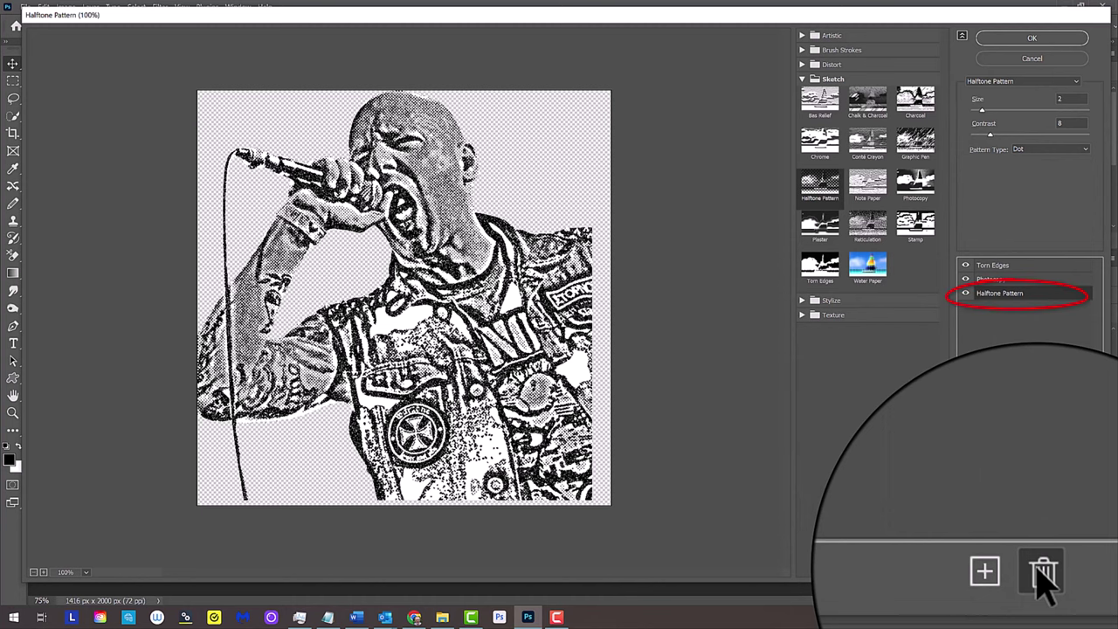
click(1044, 573)
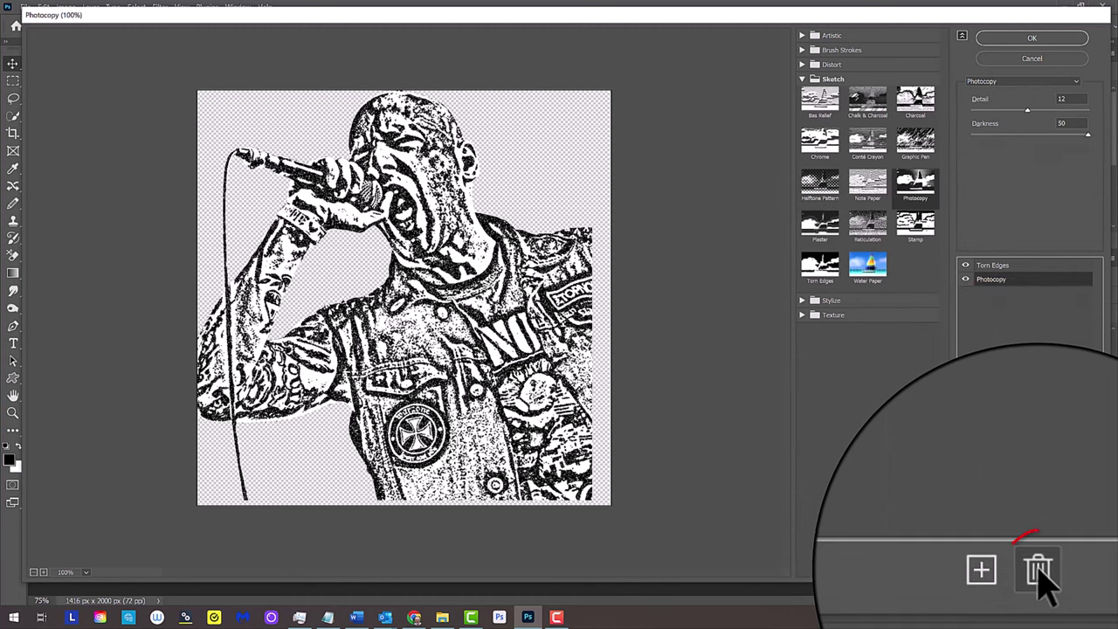
click(1042, 571)
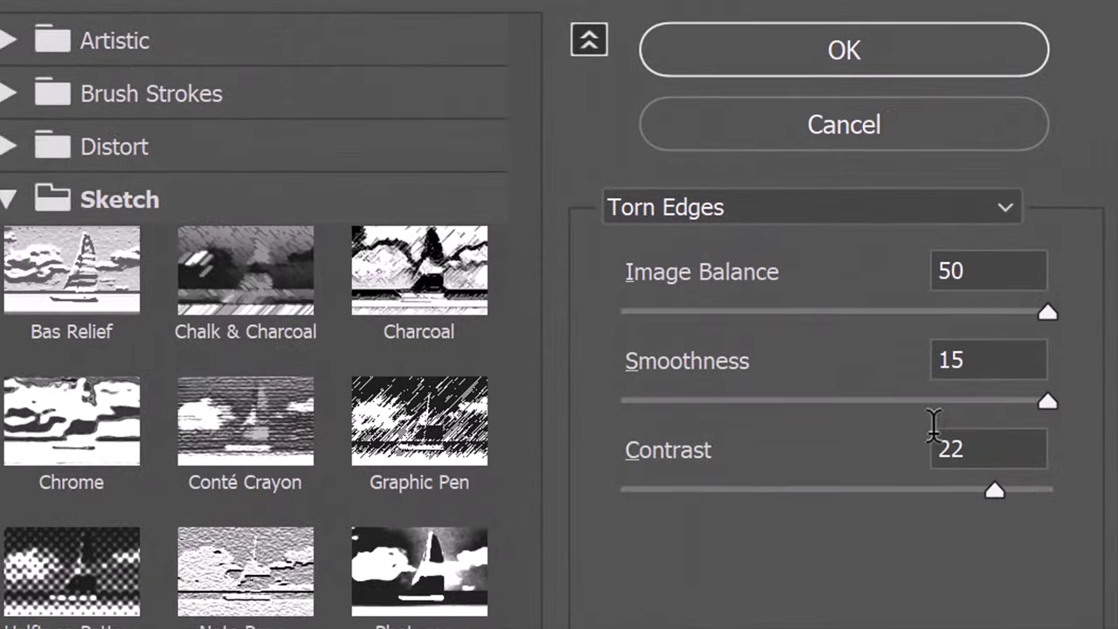
- Set Torn Edges to Image Balance 16, Smoothness 1 and Contrast 14, and apply it
double_click(996, 270)
text(16)
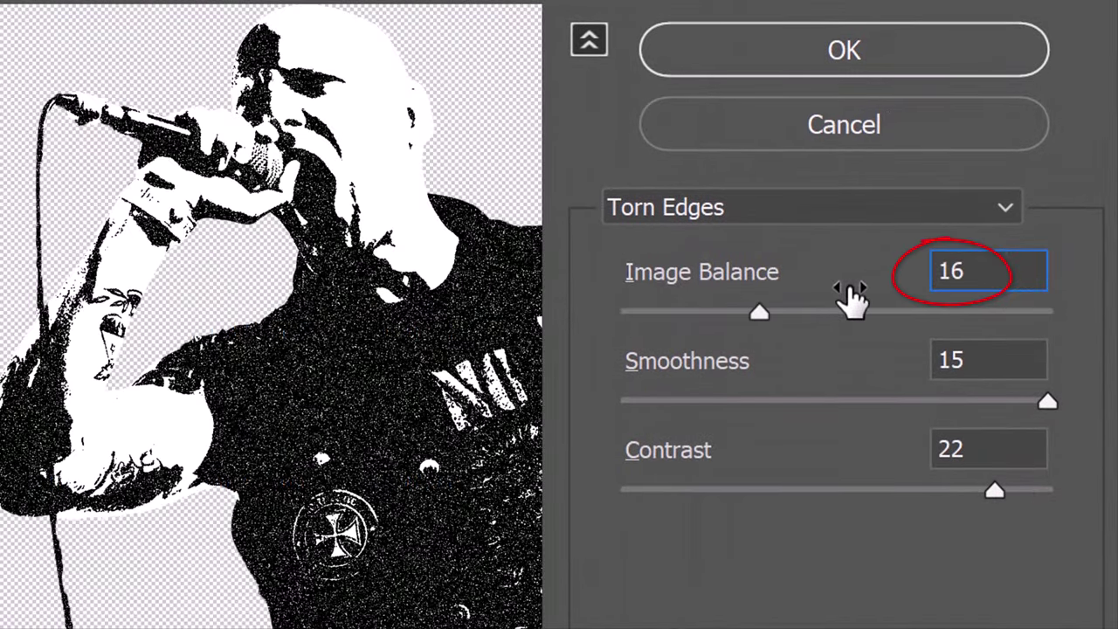
key(Tab)
text(1)
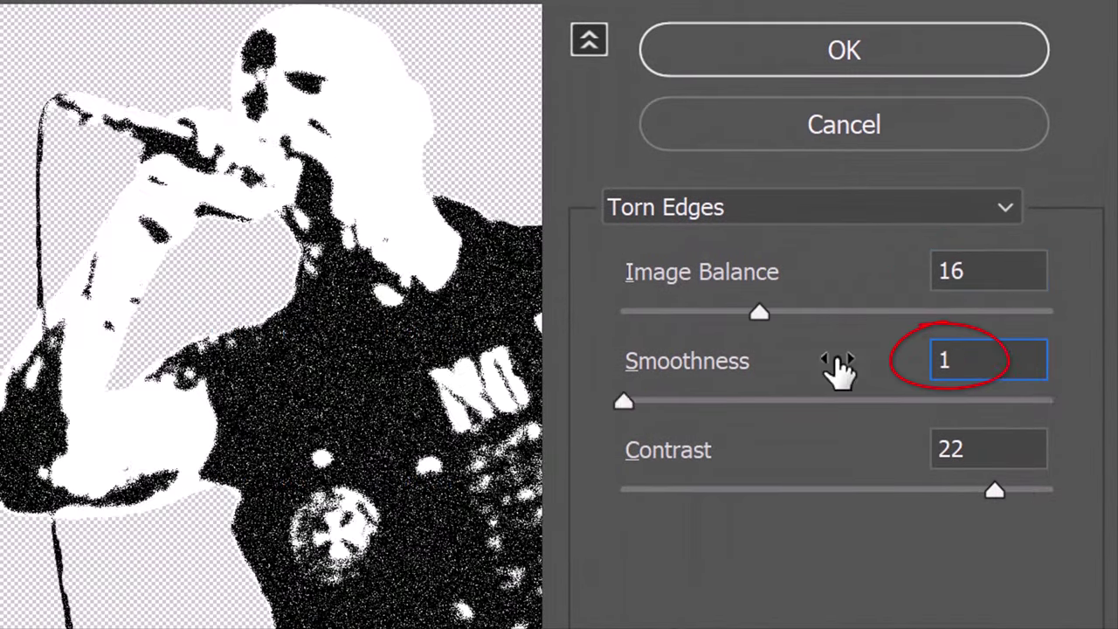
double_click(1023, 449)
text(14)
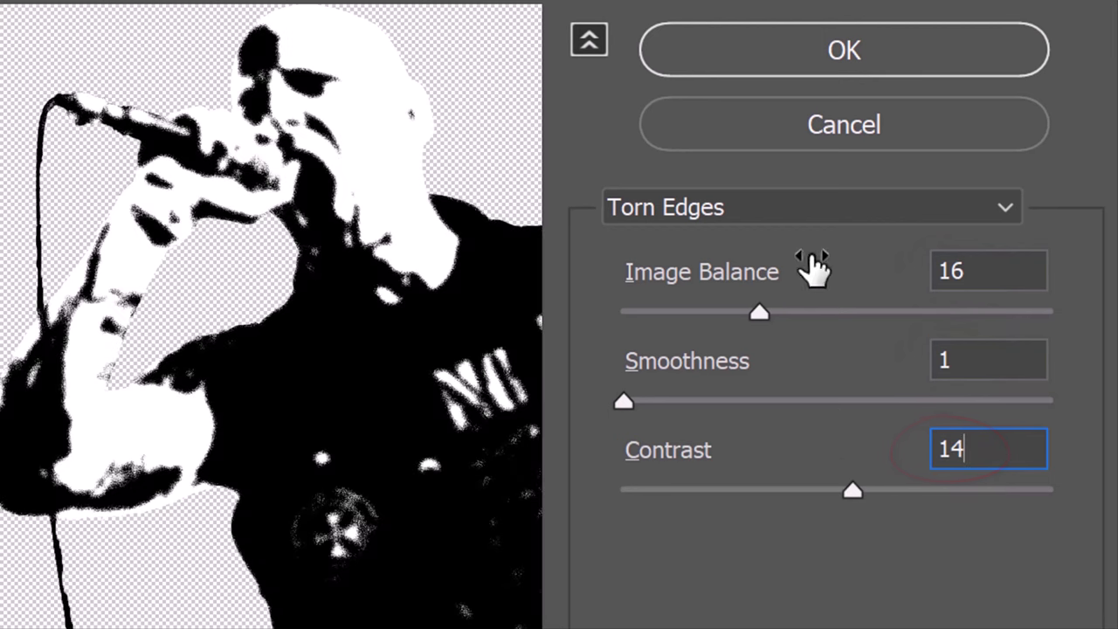
click(819, 69)
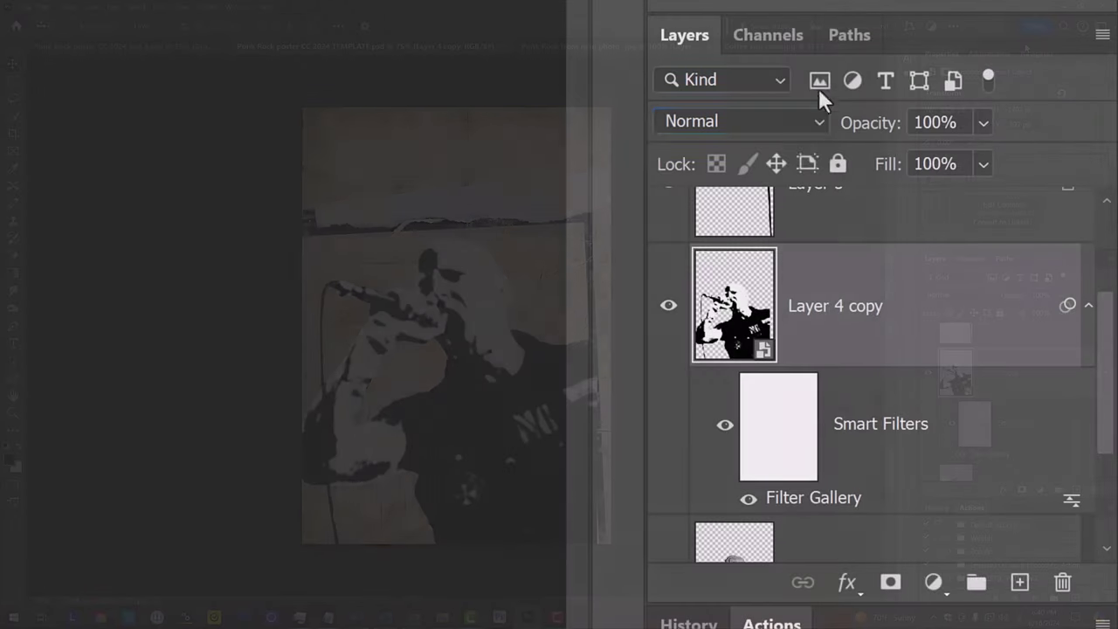
- Set Layer 4 copy to Darken, then open Blending Options for Layer 4
click(992, 295)
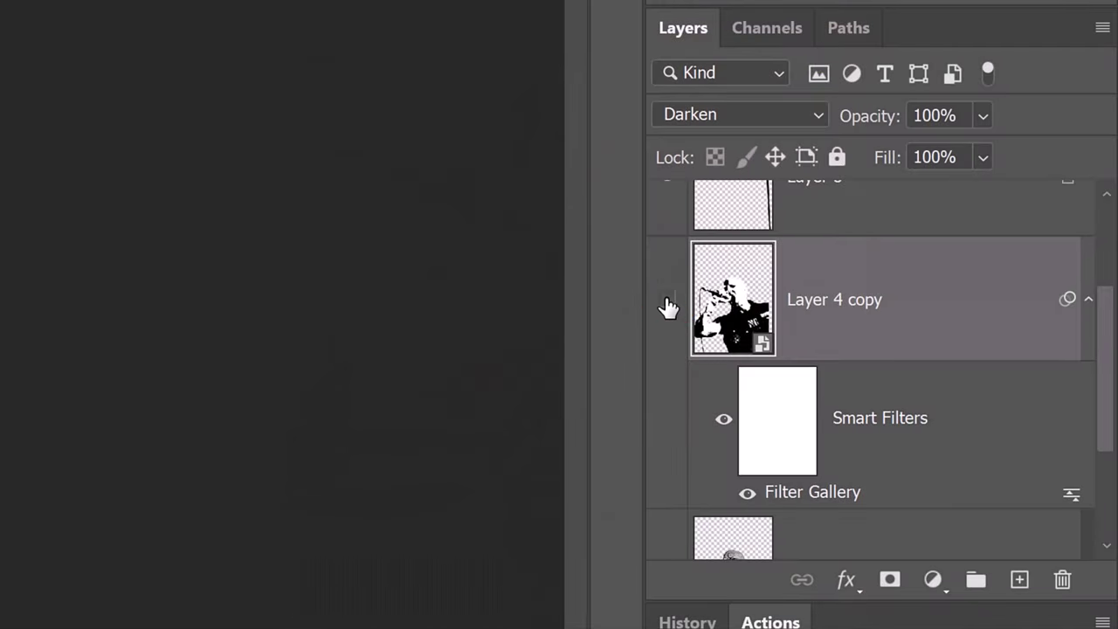
drag(1110, 340, 1101, 397)
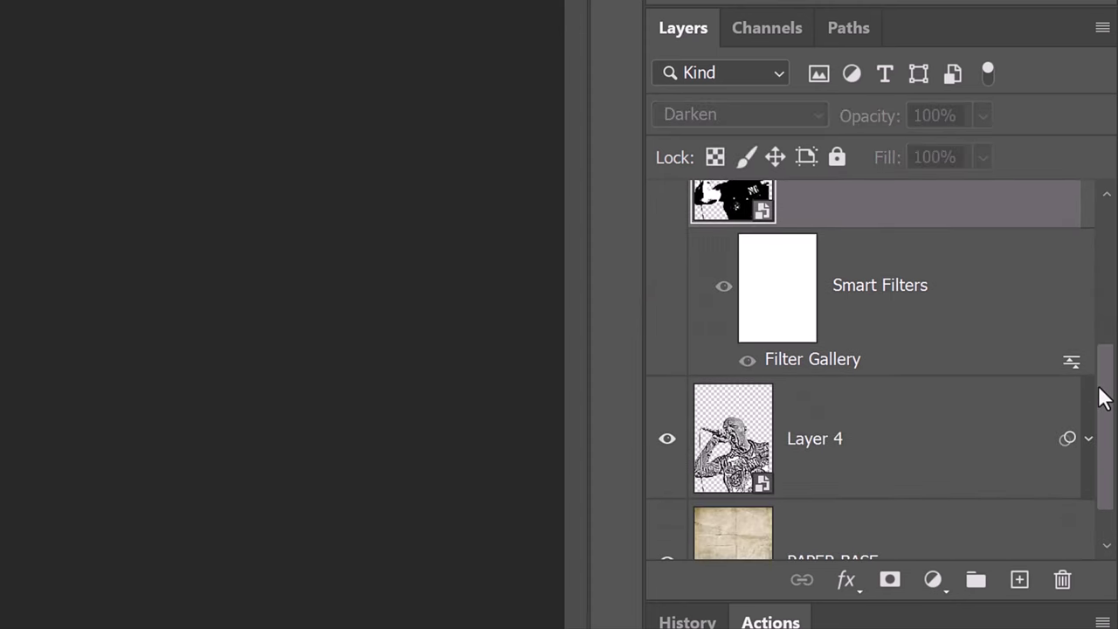
click(958, 428)
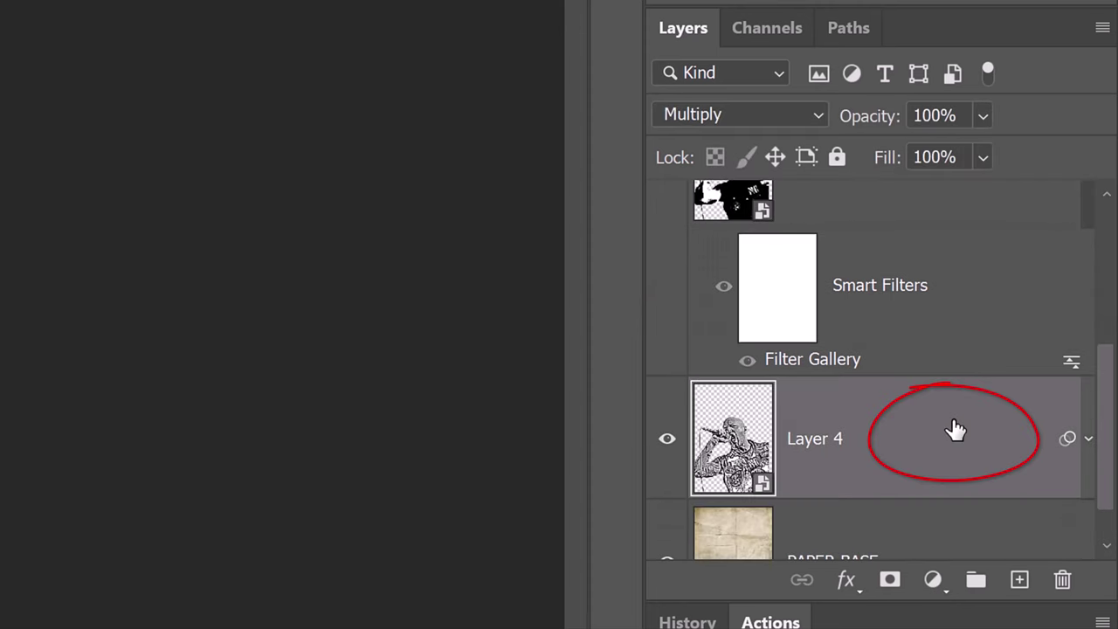
double_click(956, 430)
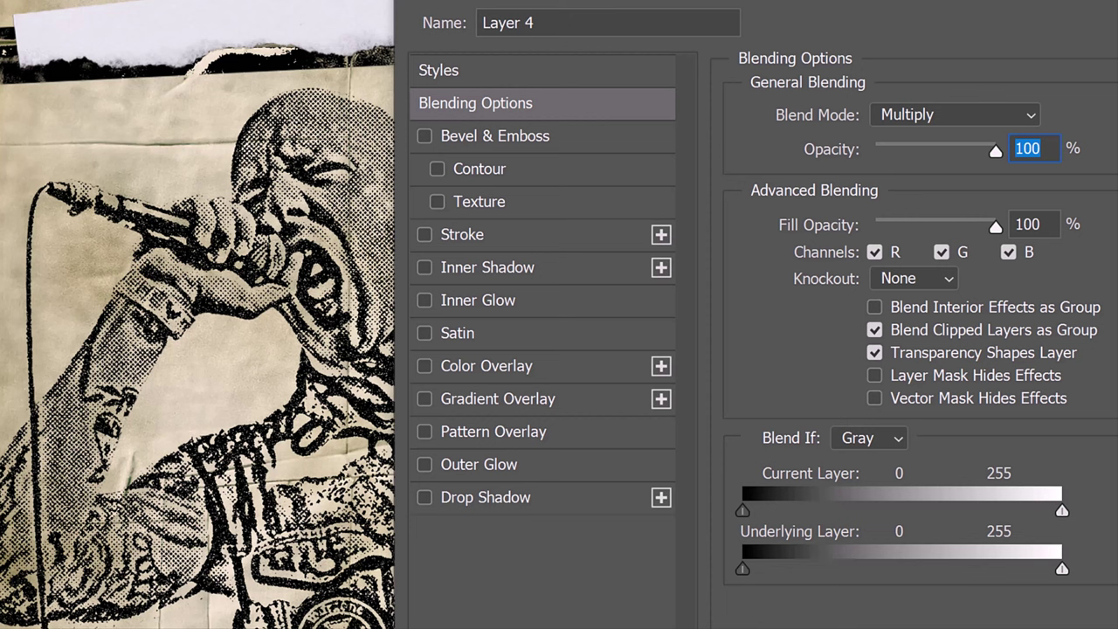
- Split Layer 4's Underlying Layer Blend If sliders to 16/180 and 198/229
click(742, 569)
mouse_move(742, 568)
mouse_down()
mouse_move(1008, 564)
mouse_move(738, 566)
mouse_up()
mouse_move(1062, 569)
mouse_down()
mouse_move(974, 574)
mouse_move(1064, 575)
mouse_up()
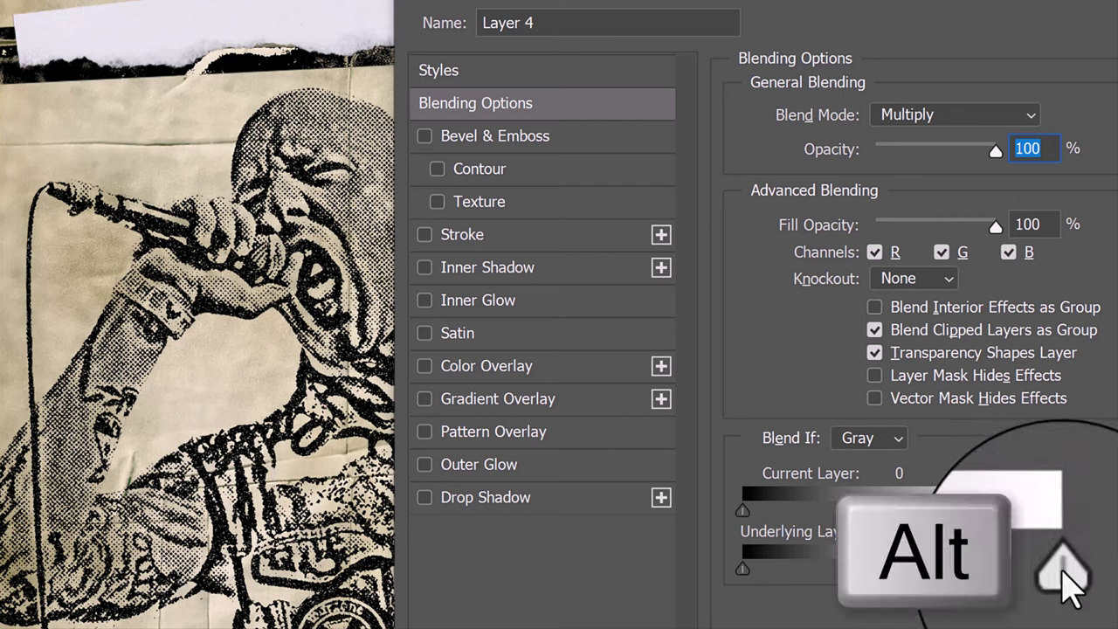
drag(1068, 590, 1070, 590)
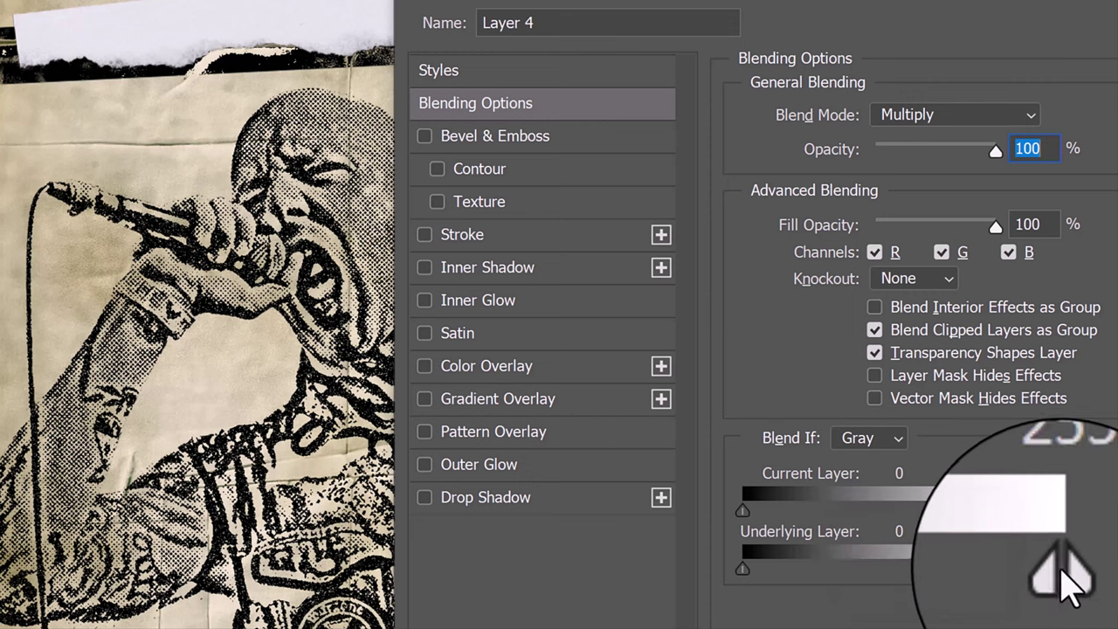
drag(1065, 574, 992, 575)
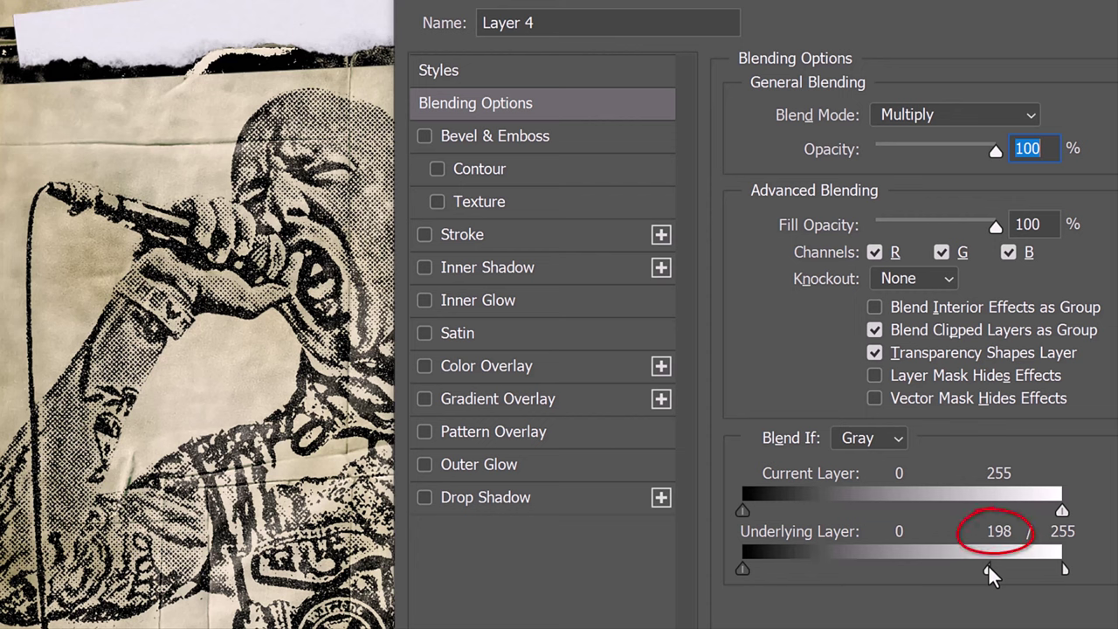
drag(1065, 571, 1033, 576)
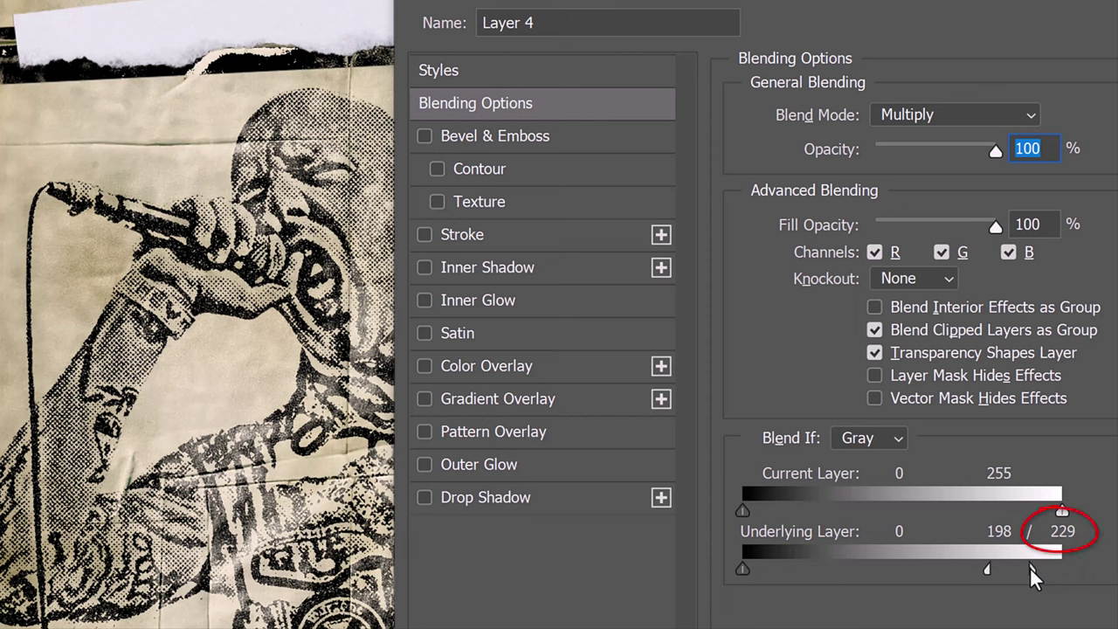
key(alt)
drag(744, 574, 970, 574)
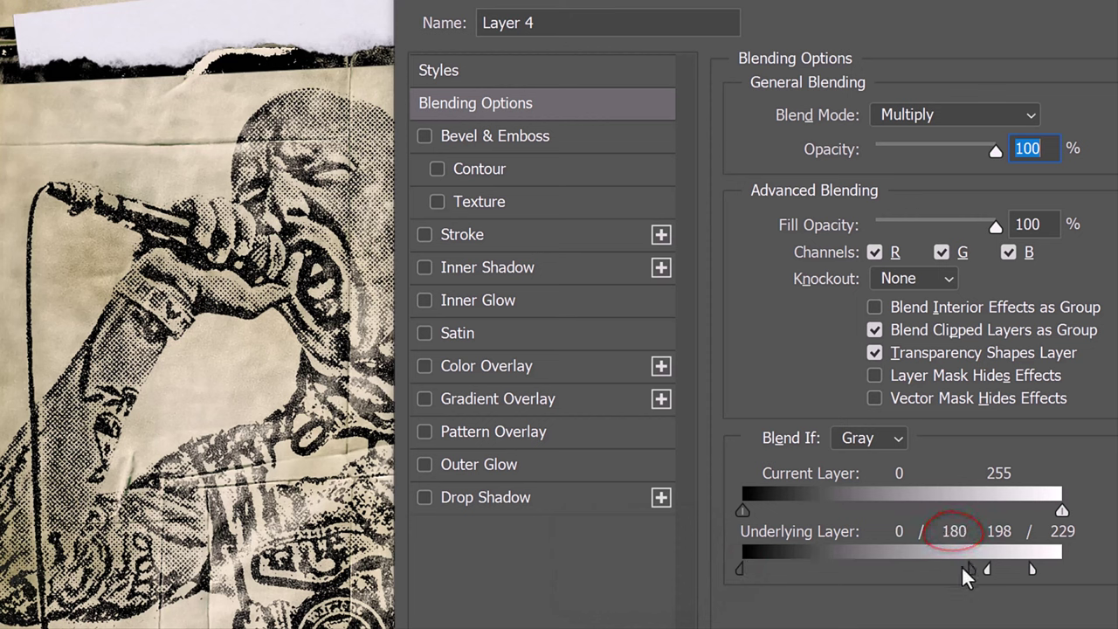
drag(741, 569, 929, 570)
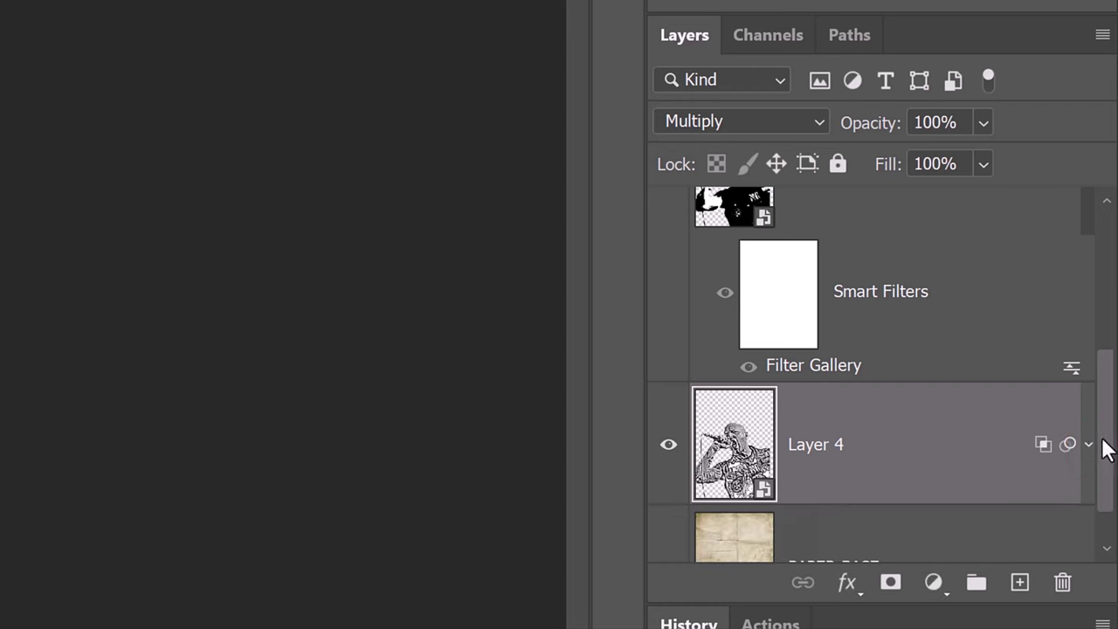
- Show Layer 4 copy again and open its Layer Style blending options
drag(1106, 449, 1098, 391)
click(668, 278)
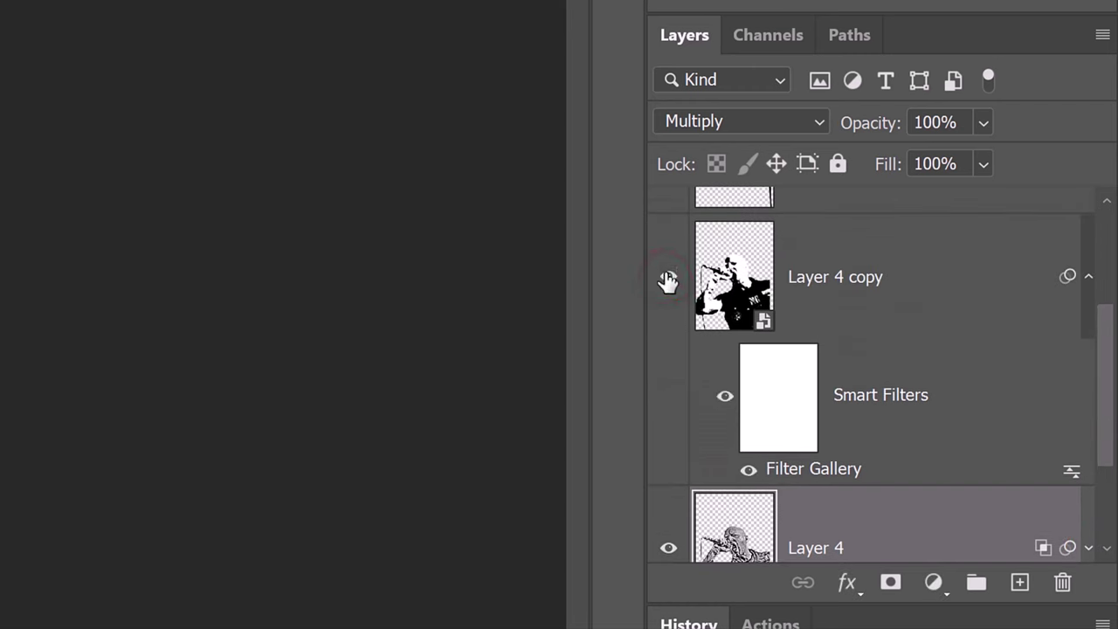
click(959, 279)
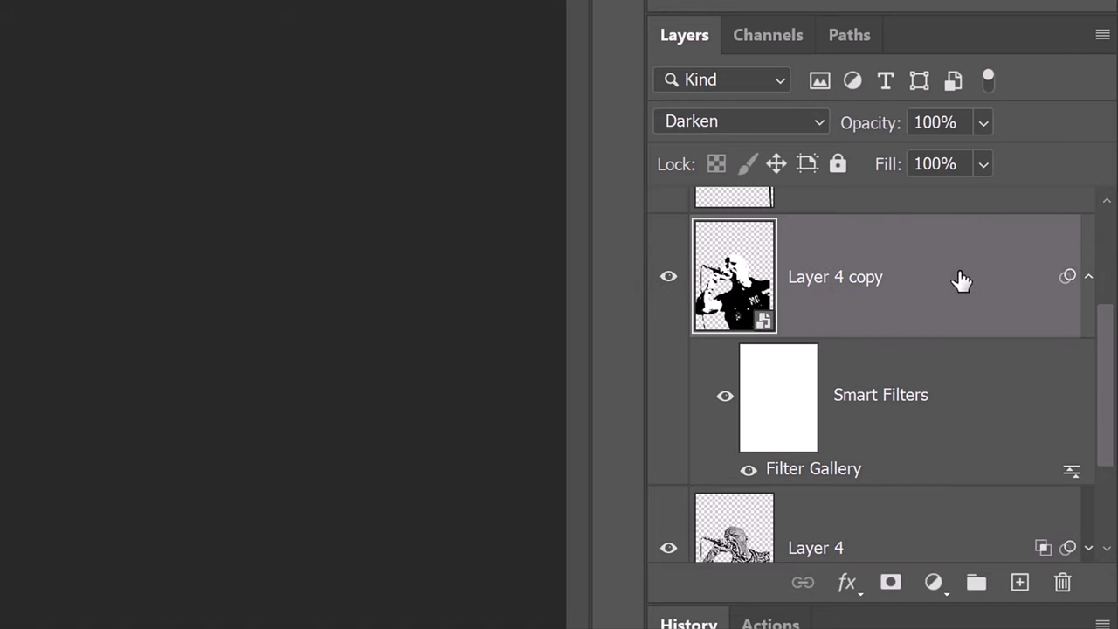
double_click(961, 279)
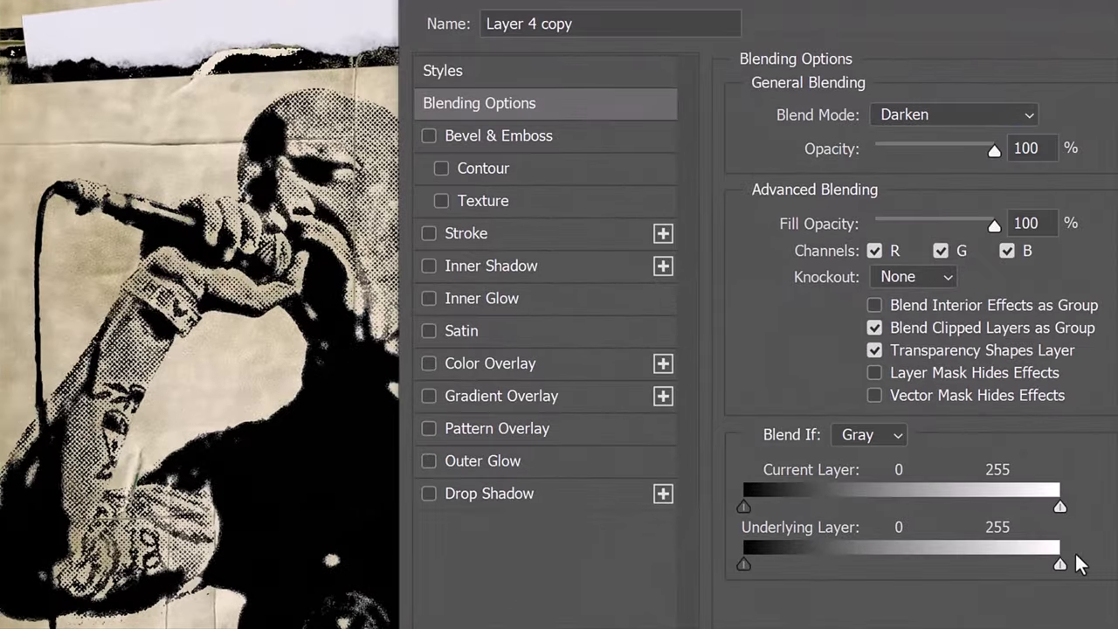
- Split the Underlying Layer Blend If sliders to 0/144 and 210/230
alt+click(1059, 565)
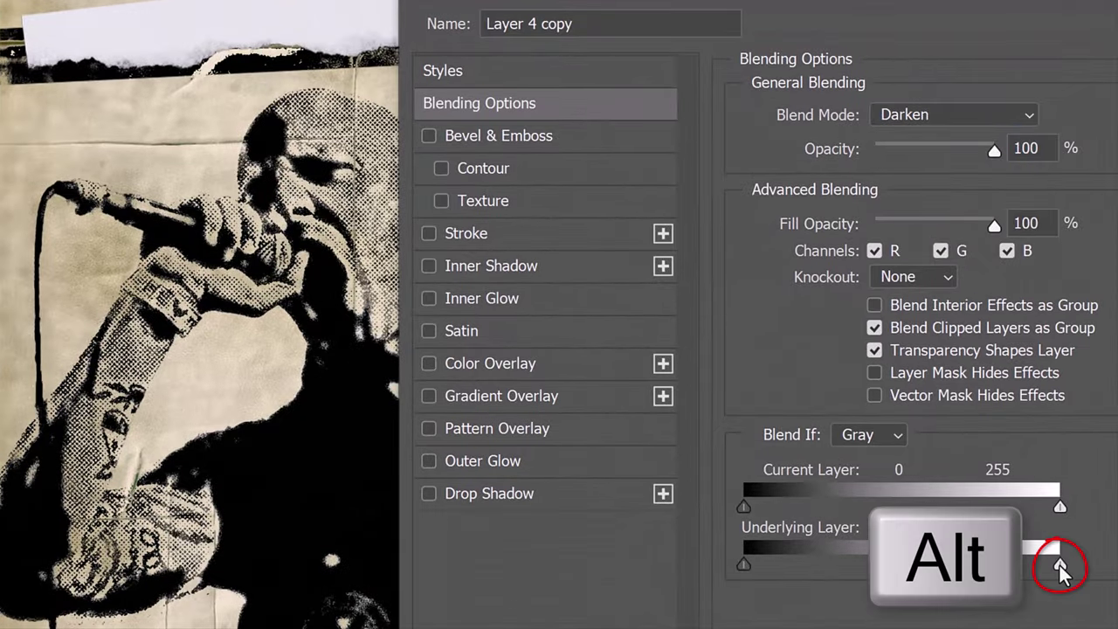
drag(1060, 565, 1002, 563)
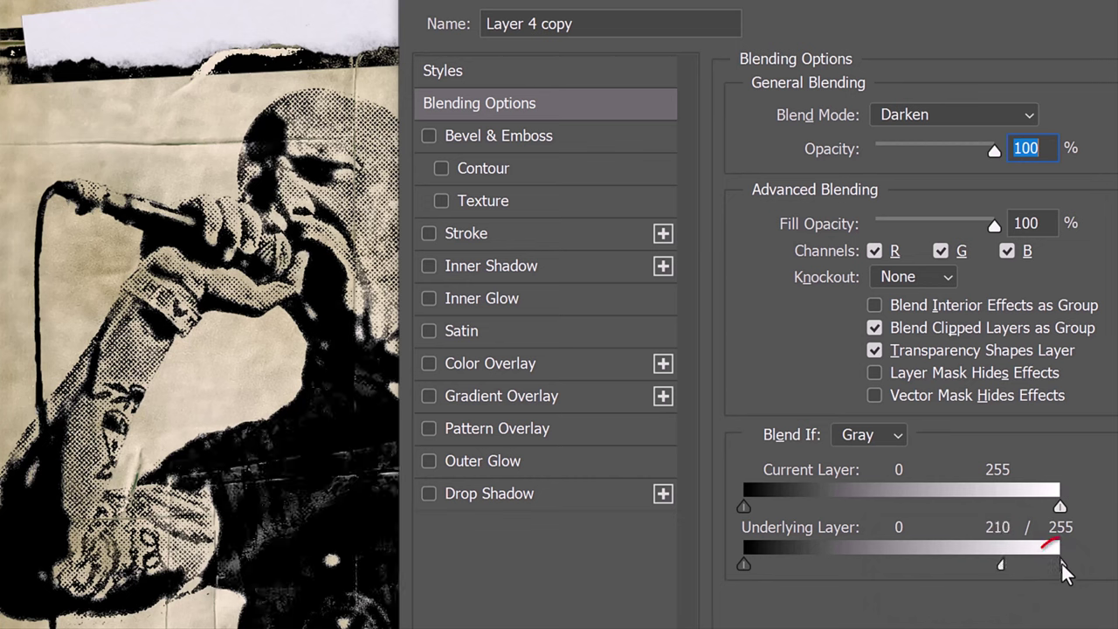
drag(1062, 564, 1029, 564)
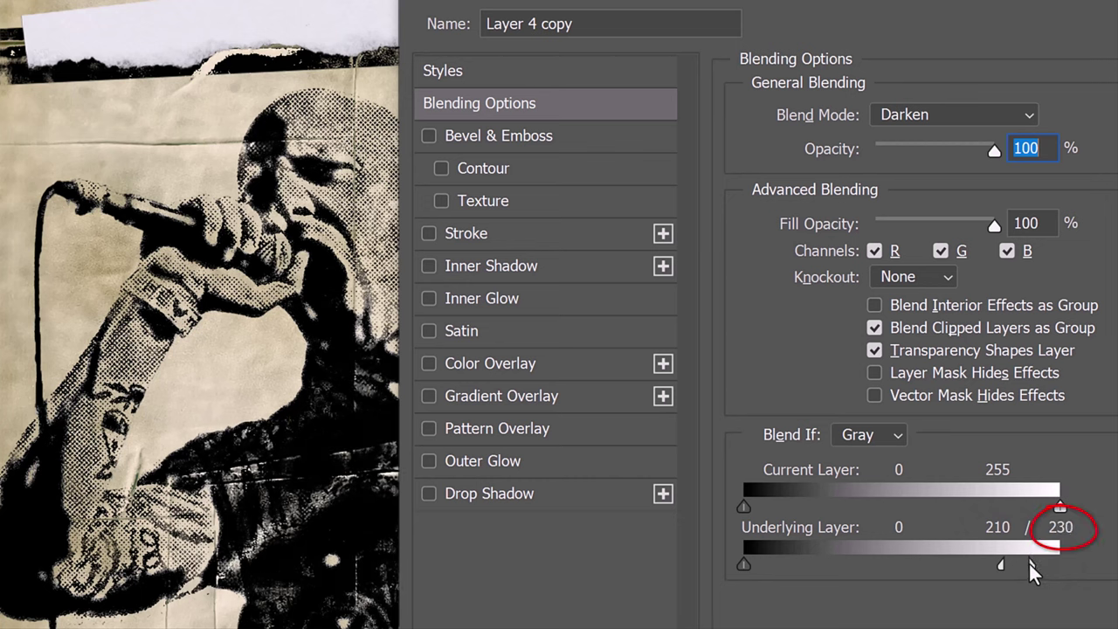
drag(743, 563, 924, 564)
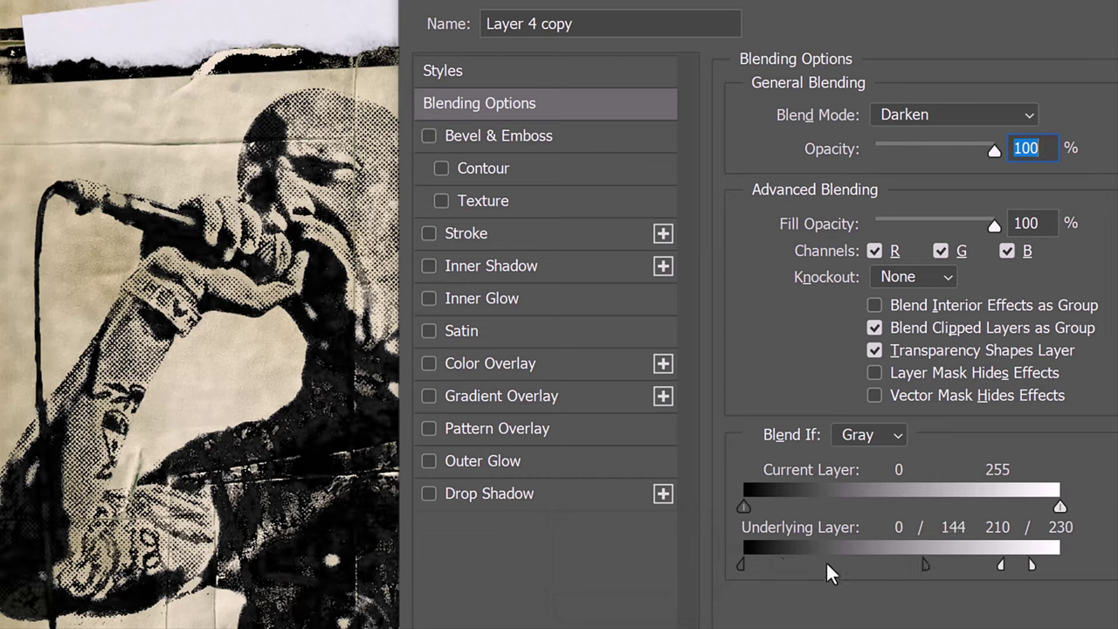
drag(742, 563, 805, 565)
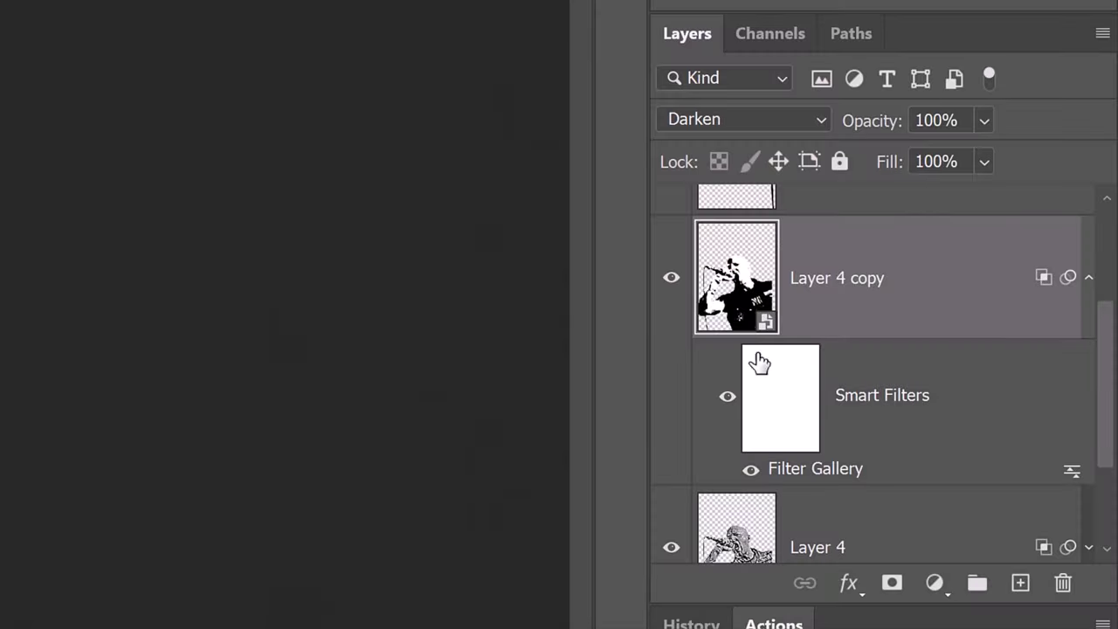
- Add a new empty layer above the TORN PAPER layer
drag(1101, 390, 1101, 237)
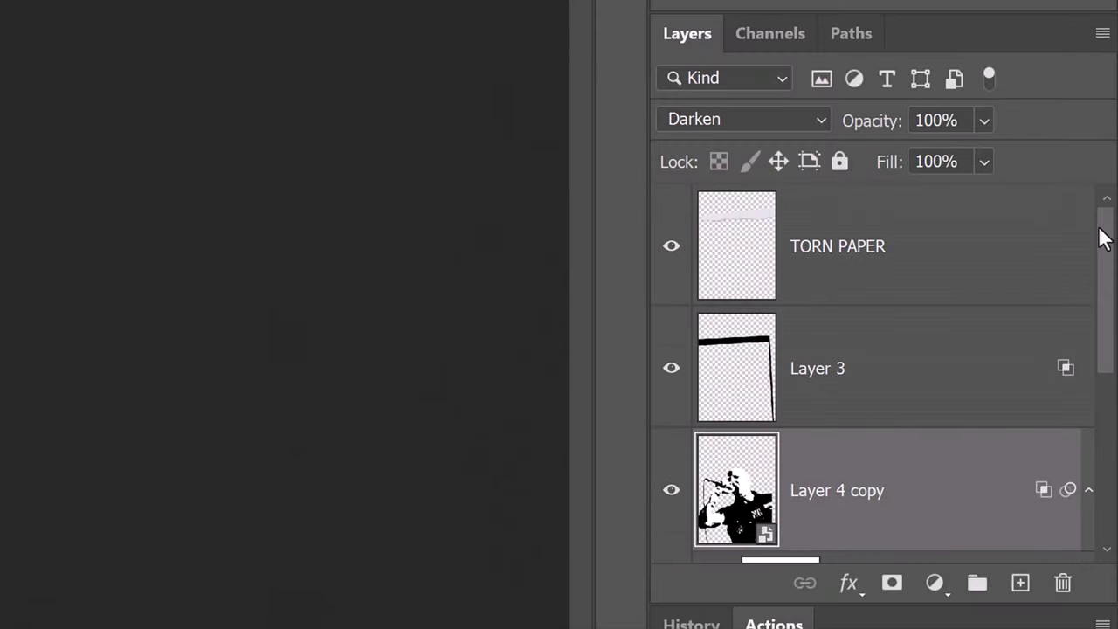
click(971, 257)
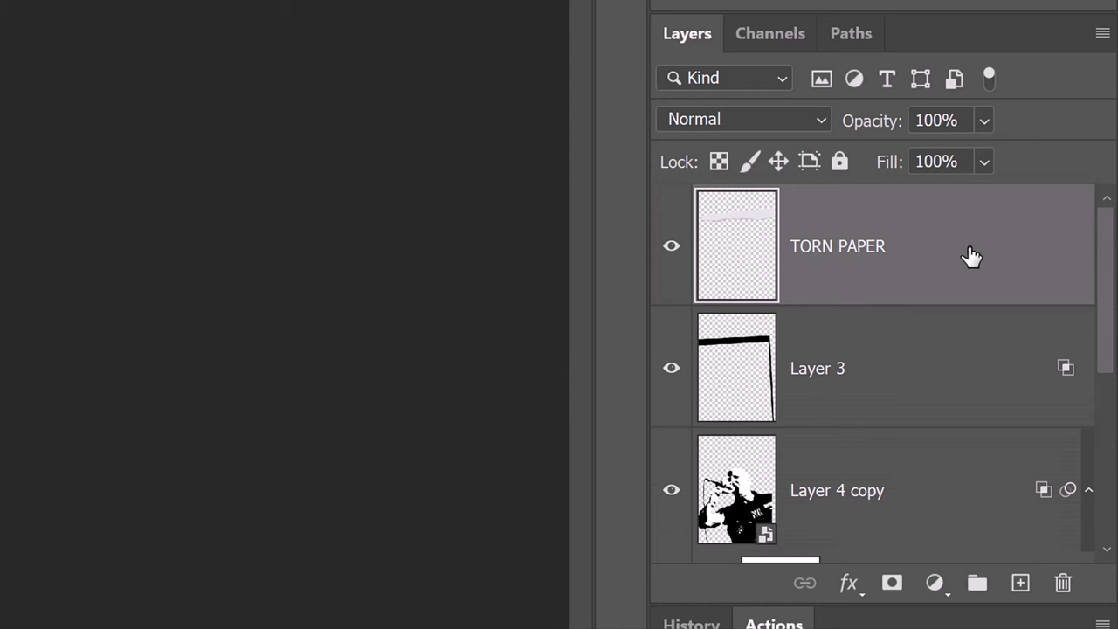
click(1020, 585)
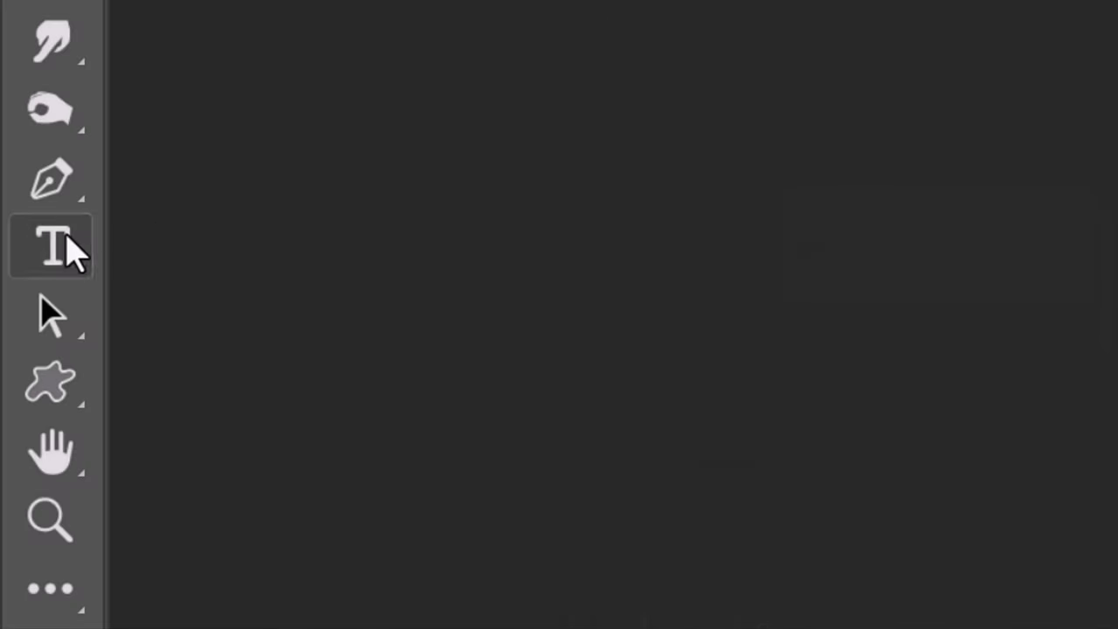
- Set the Horizontal Type Tool to Got heroin? Regular at 350 pt
right_click(54, 247)
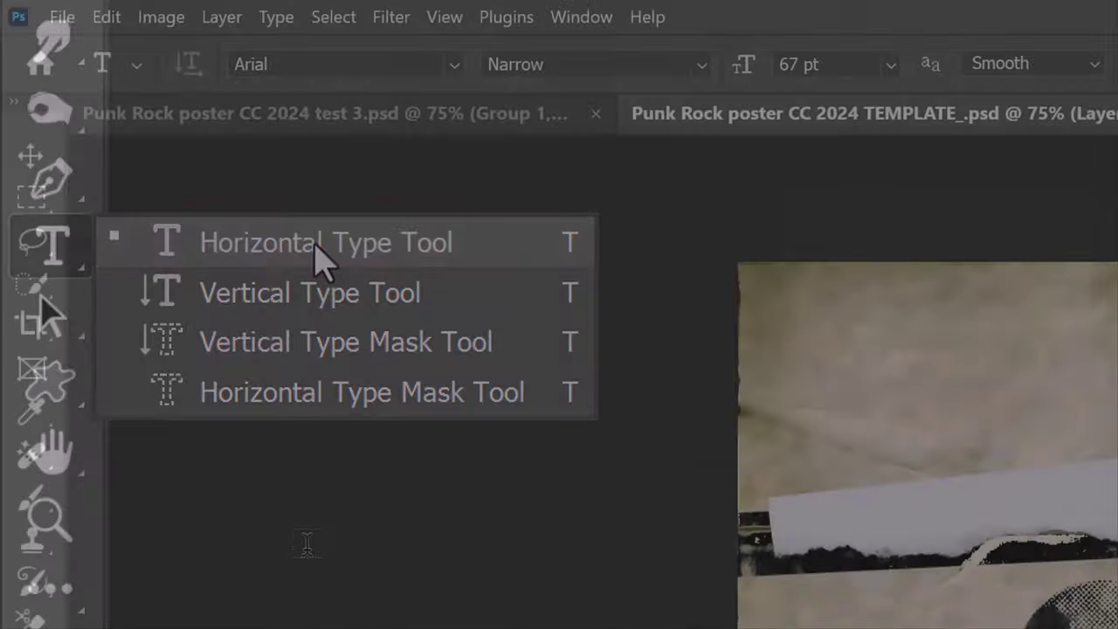
click(323, 258)
click(452, 63)
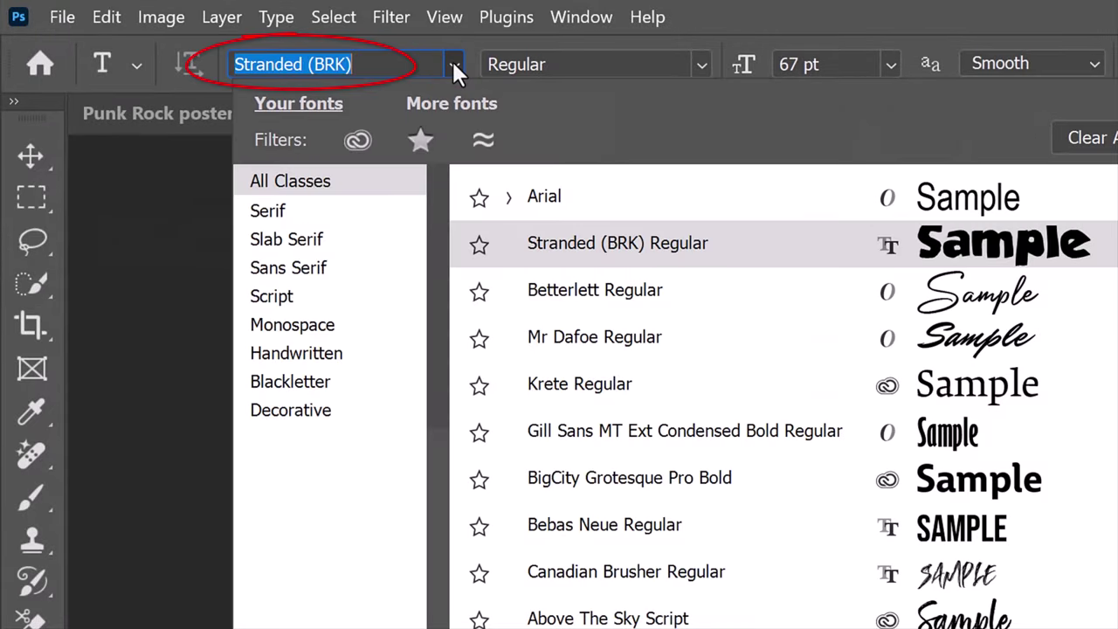
text(got h)
key(Return)
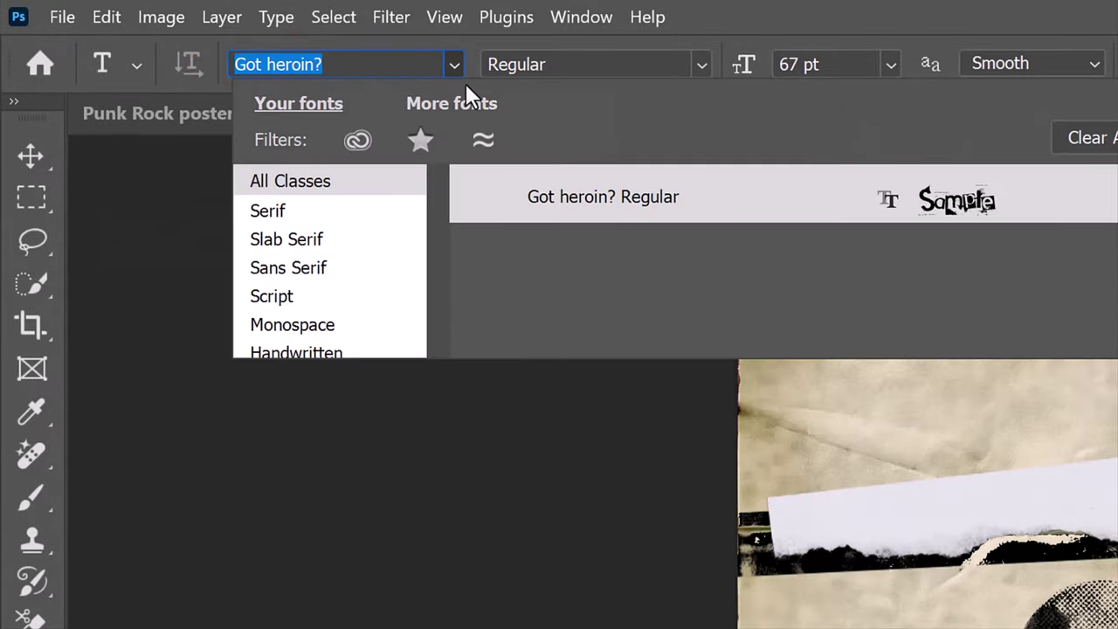
click(599, 203)
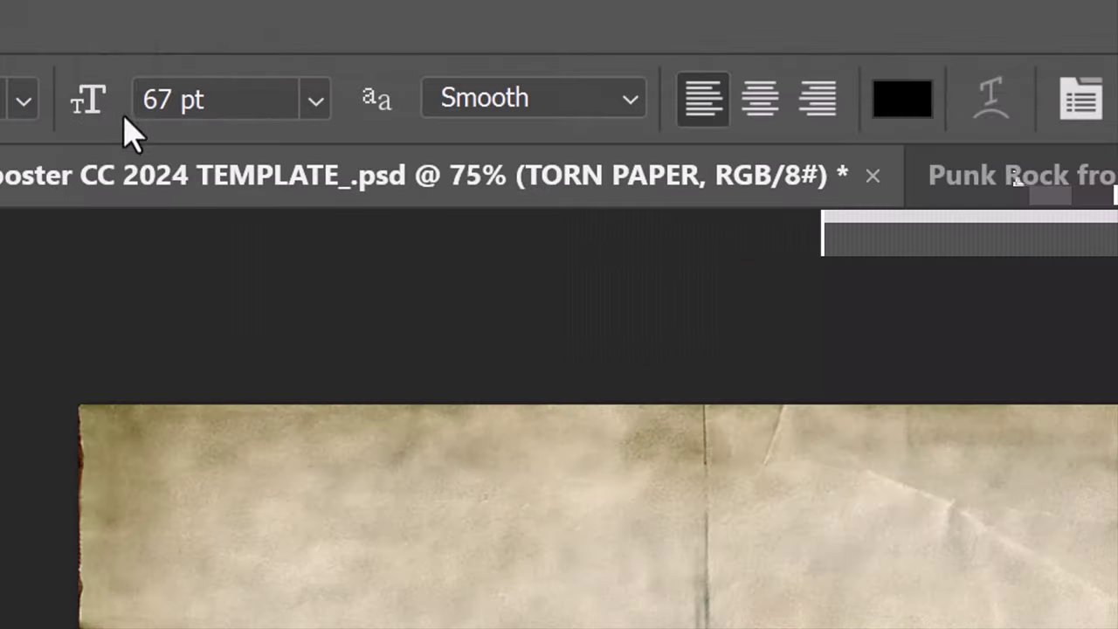
click(802, 62)
text(3pt50)
key(Return)
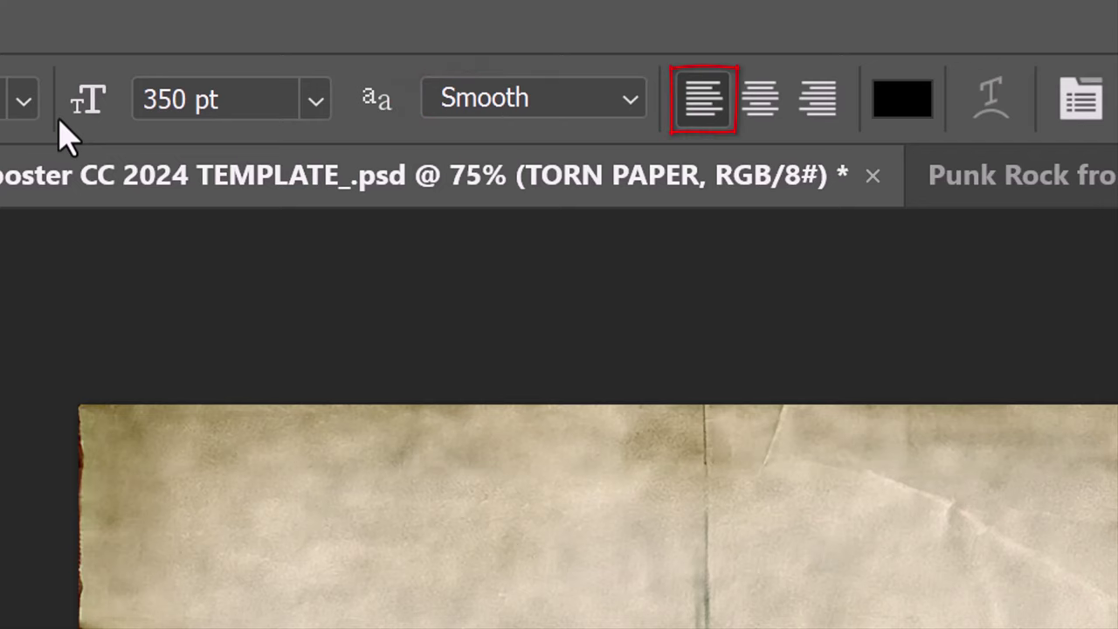
- Set the text colour to red hex E80F00
click(902, 103)
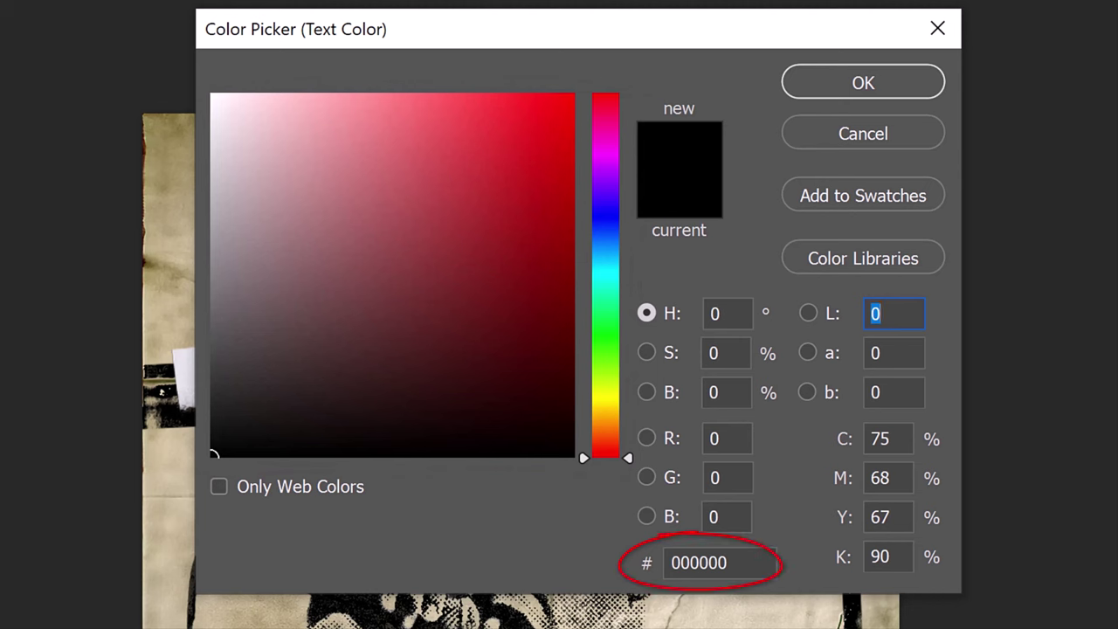
click(721, 563)
text(E8)
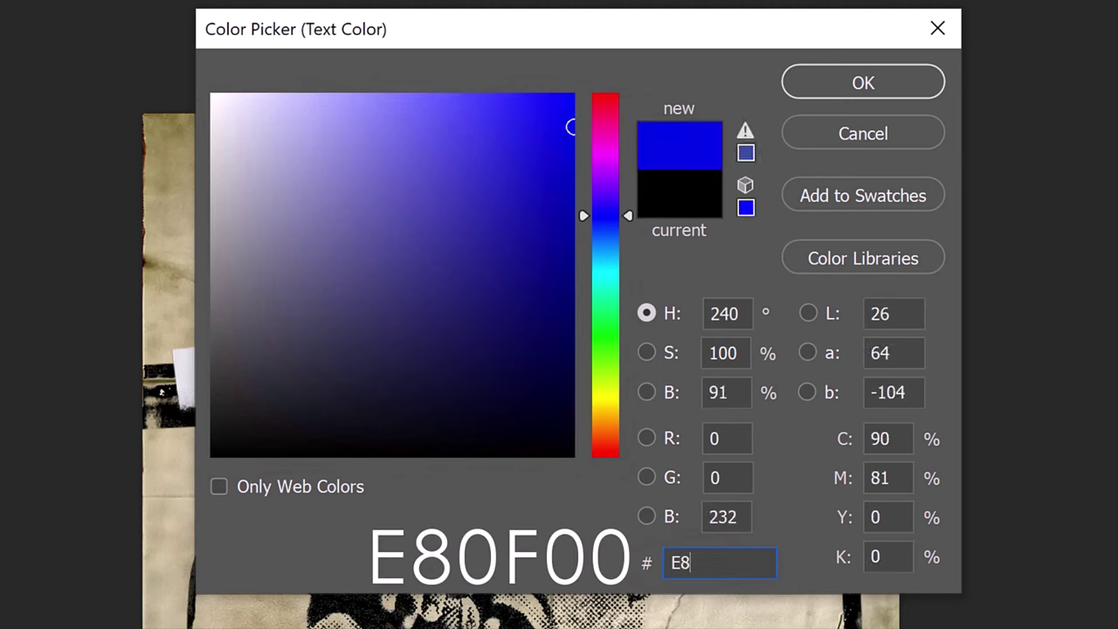
text(0F00)
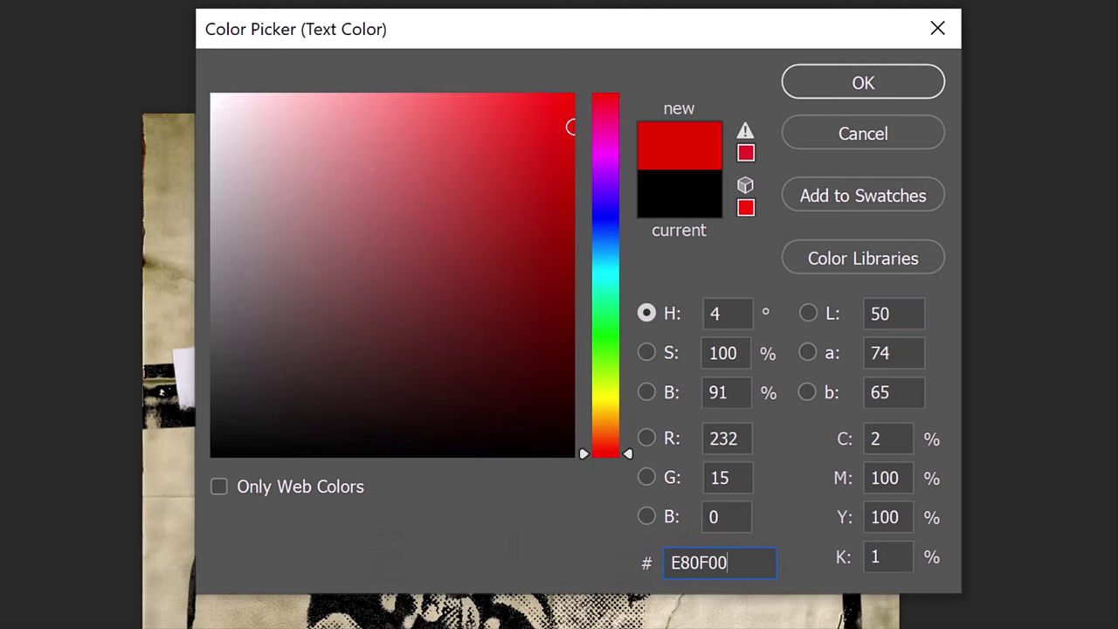
key(Return)
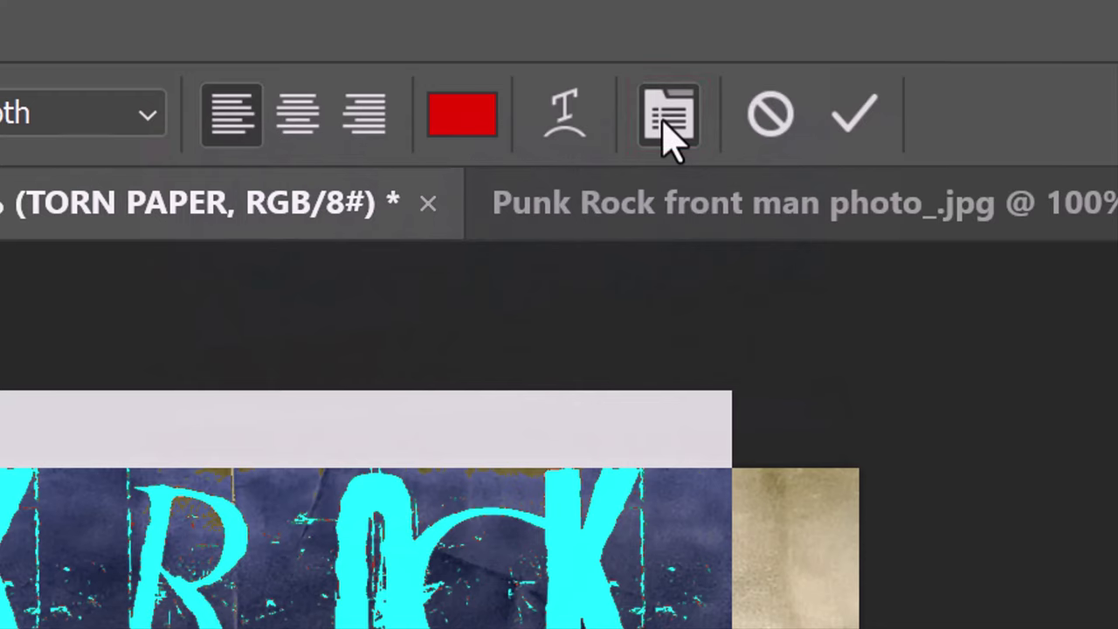
- Widen the headline's leading and enlarge it to 357 pt in the Character panel
click(668, 131)
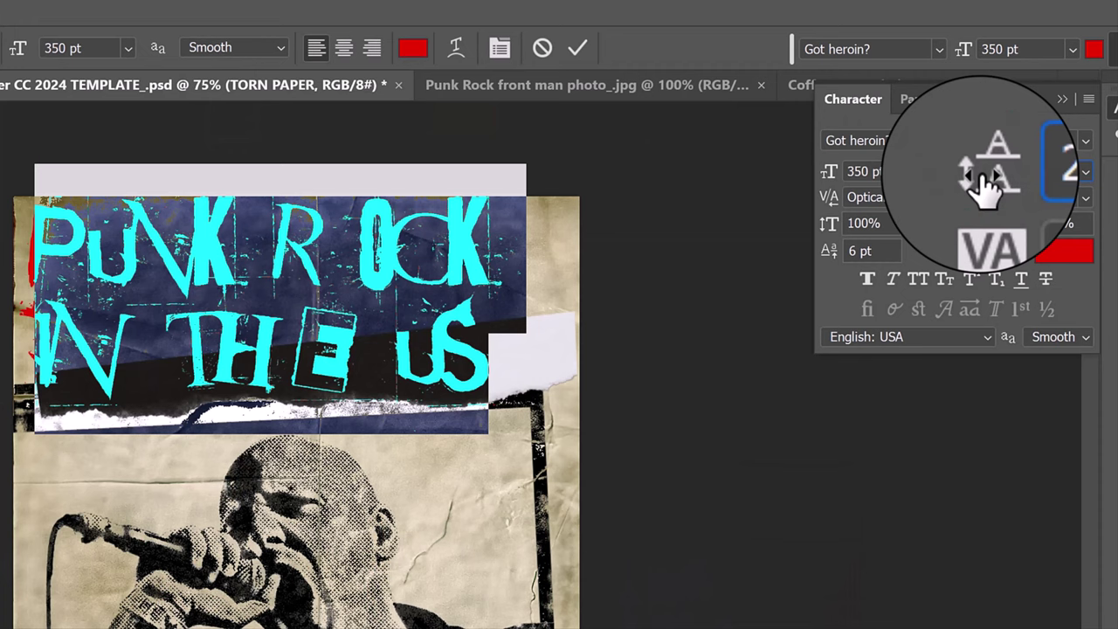
drag(983, 175, 950, 185)
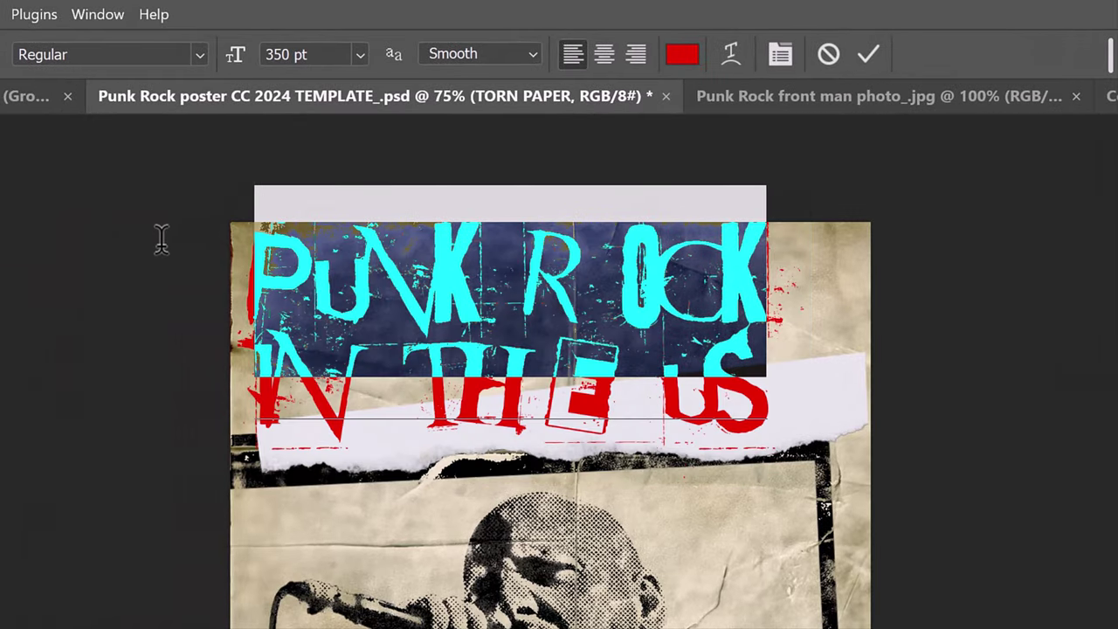
drag(235, 57, 280, 75)
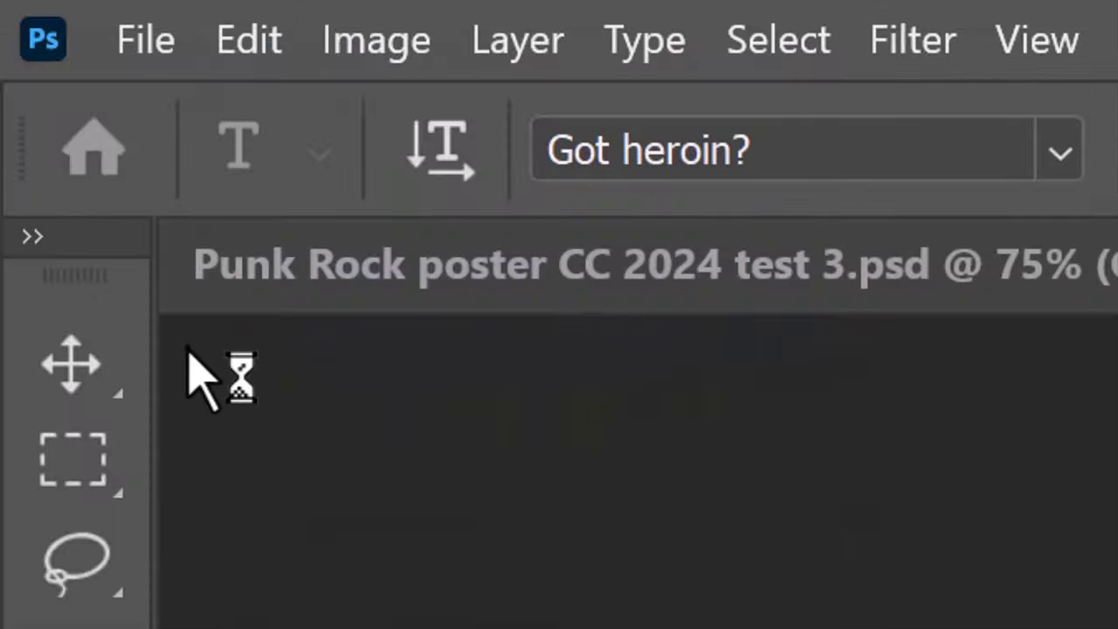
- Move the headline 32 px right and 31 px down, then rotate it about -6°
click(95, 366)
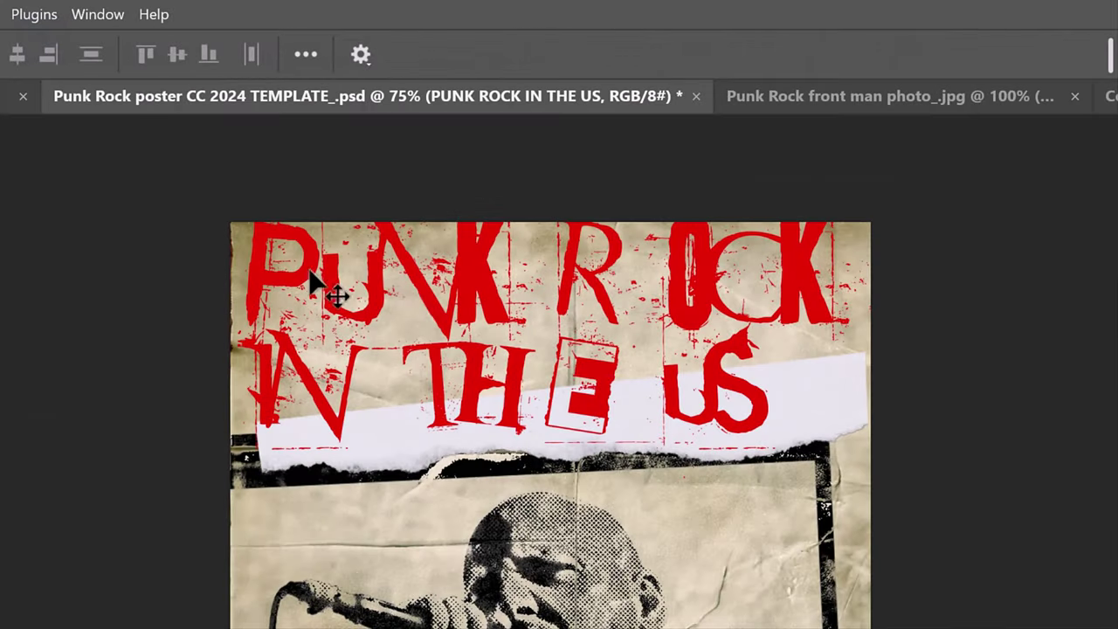
drag(404, 299, 416, 310)
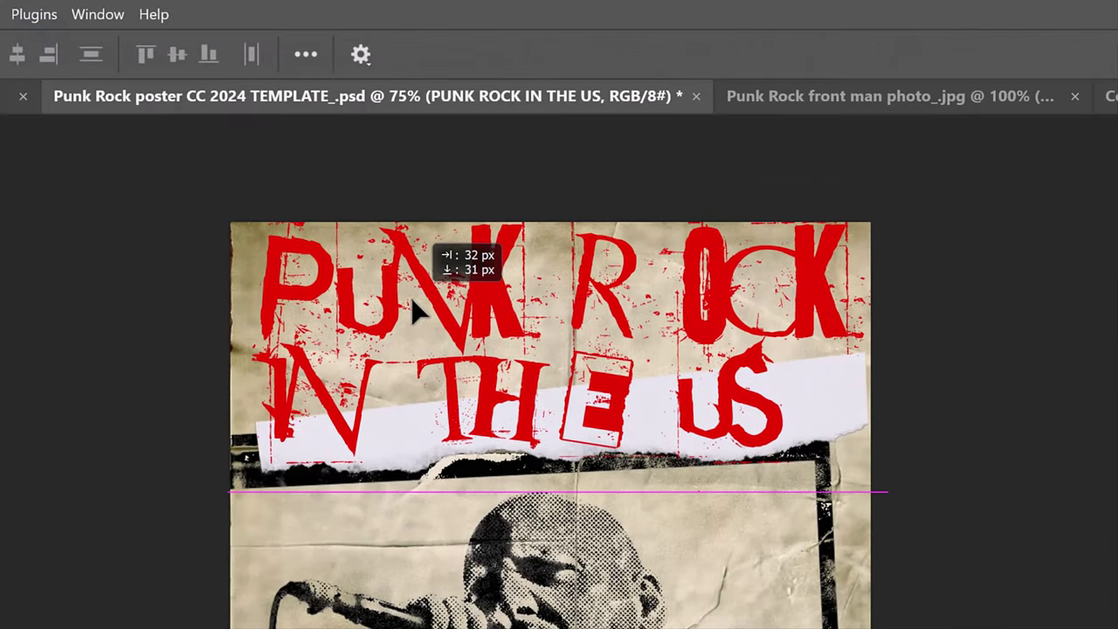
key(ctrl+t)
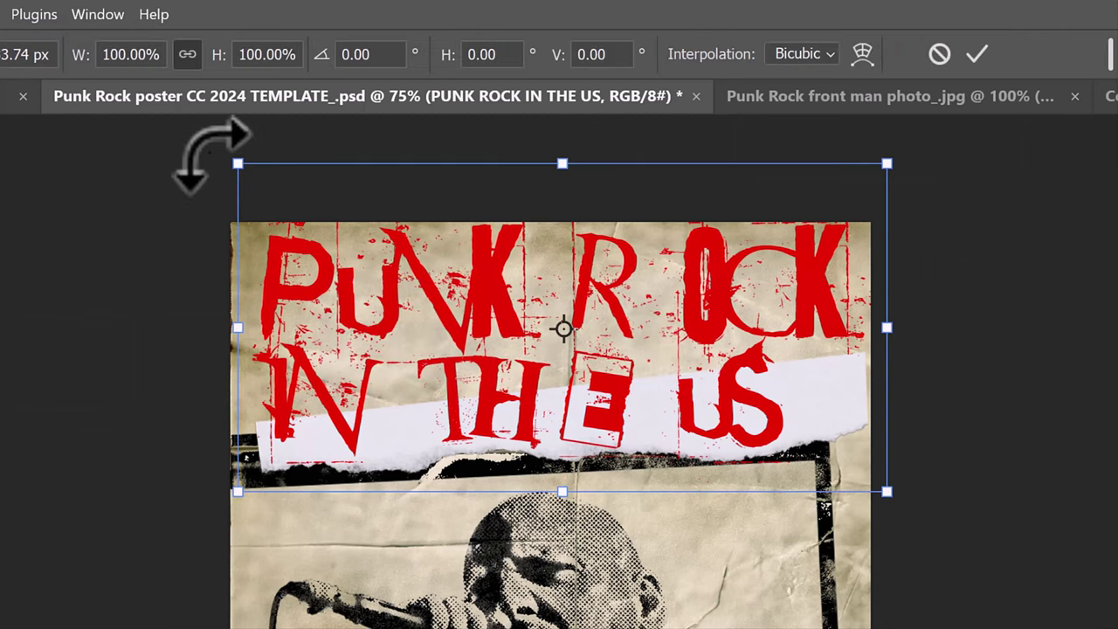
drag(210, 158, 189, 190)
drag(413, 293, 407, 301)
key(Return)
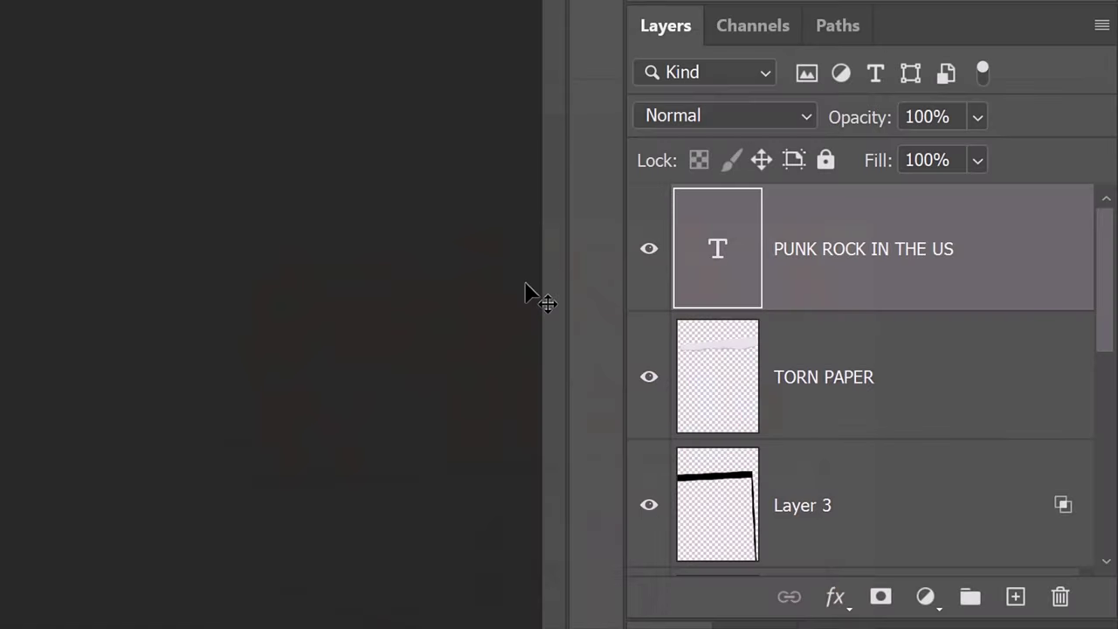
- Load the TORN PAPER shape, hide that layer, and mask it out of Layer 3's ink strokes
ctrl+click(724, 361)
click(650, 379)
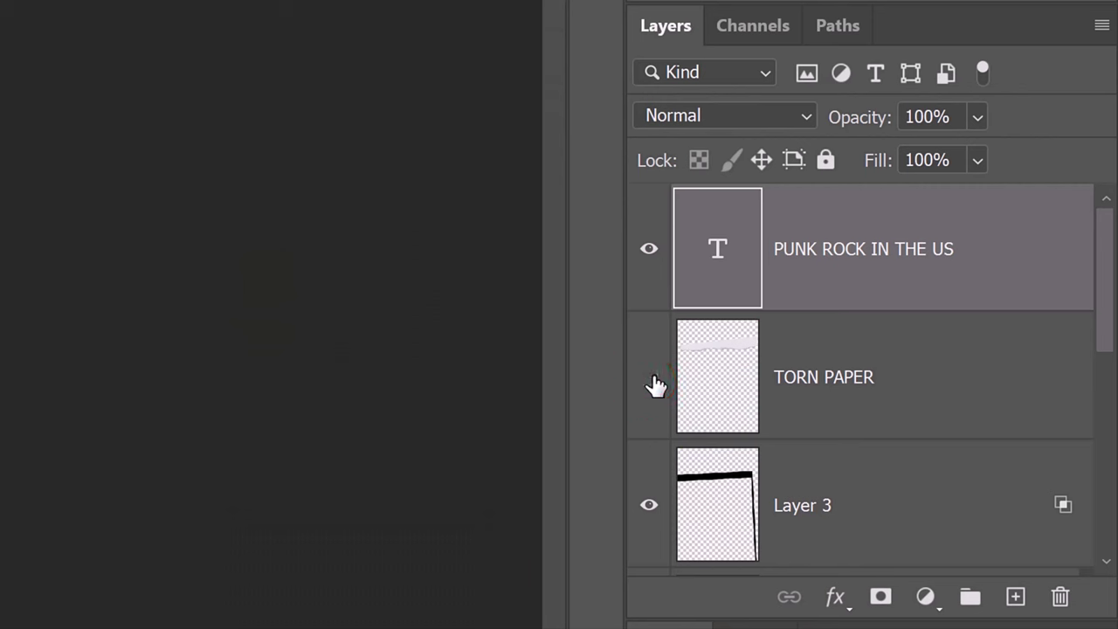
click(725, 511)
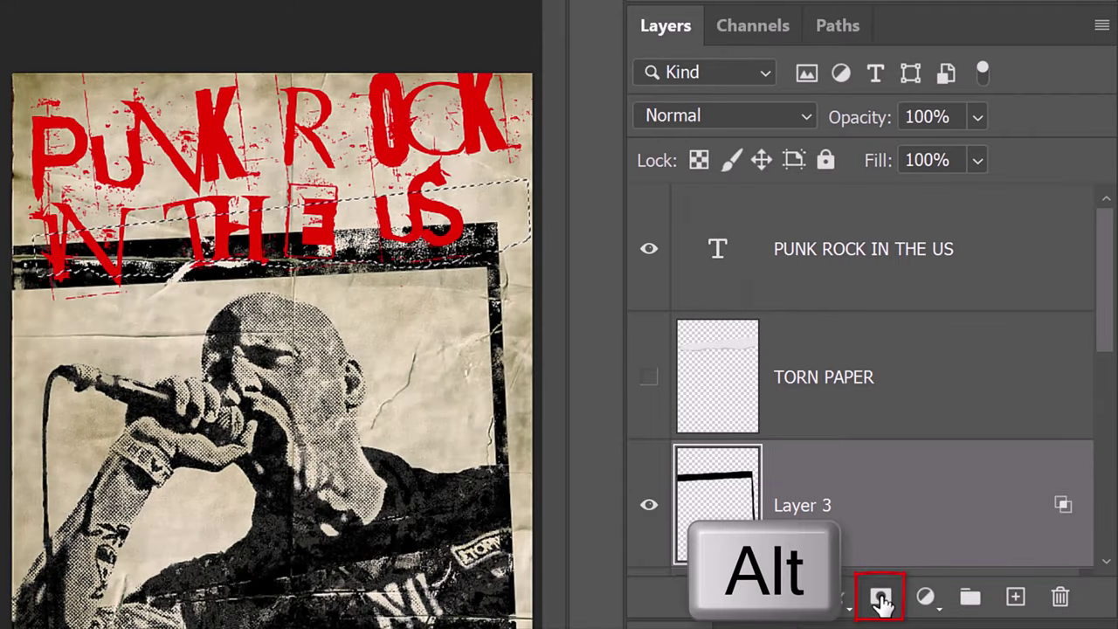
alt+click(880, 599)
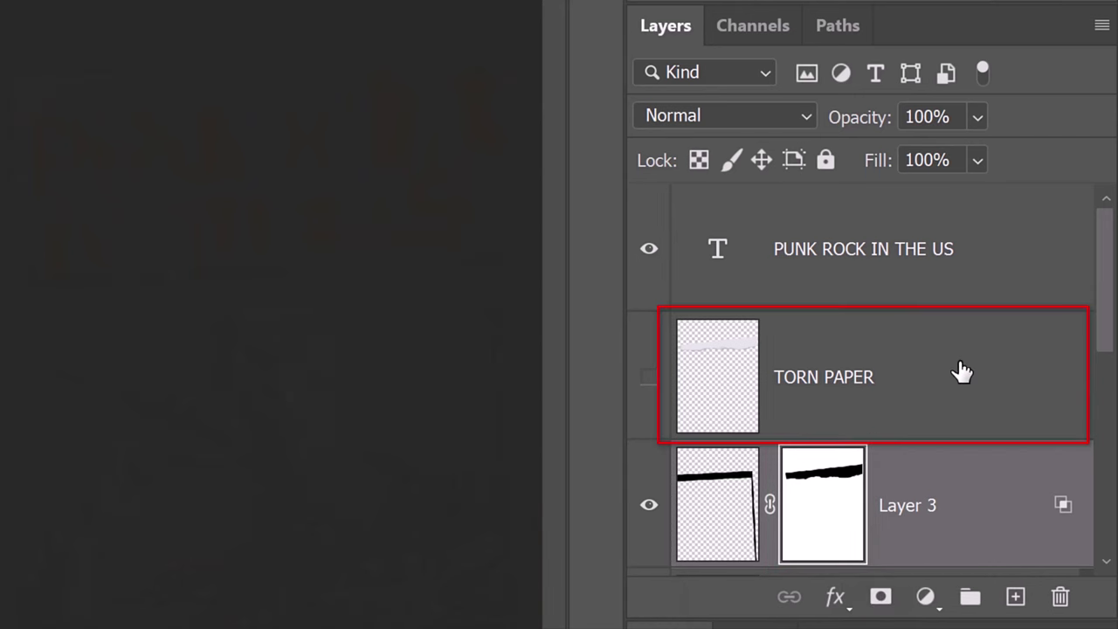
click(961, 371)
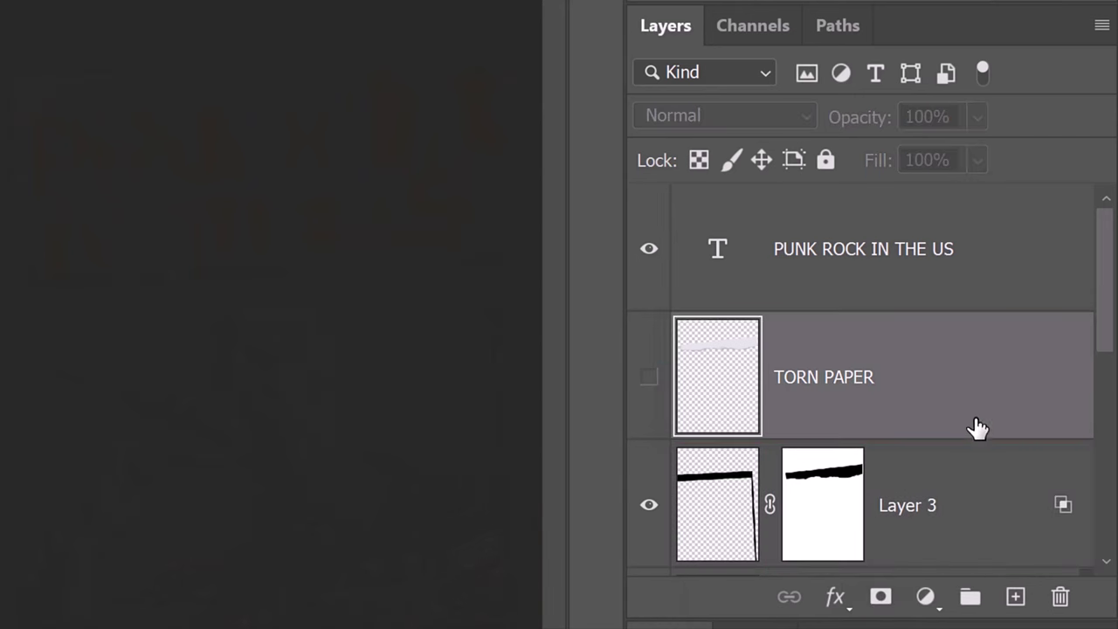
- Add a new layer and pick the Rough Ink brush at 250 px
click(1016, 598)
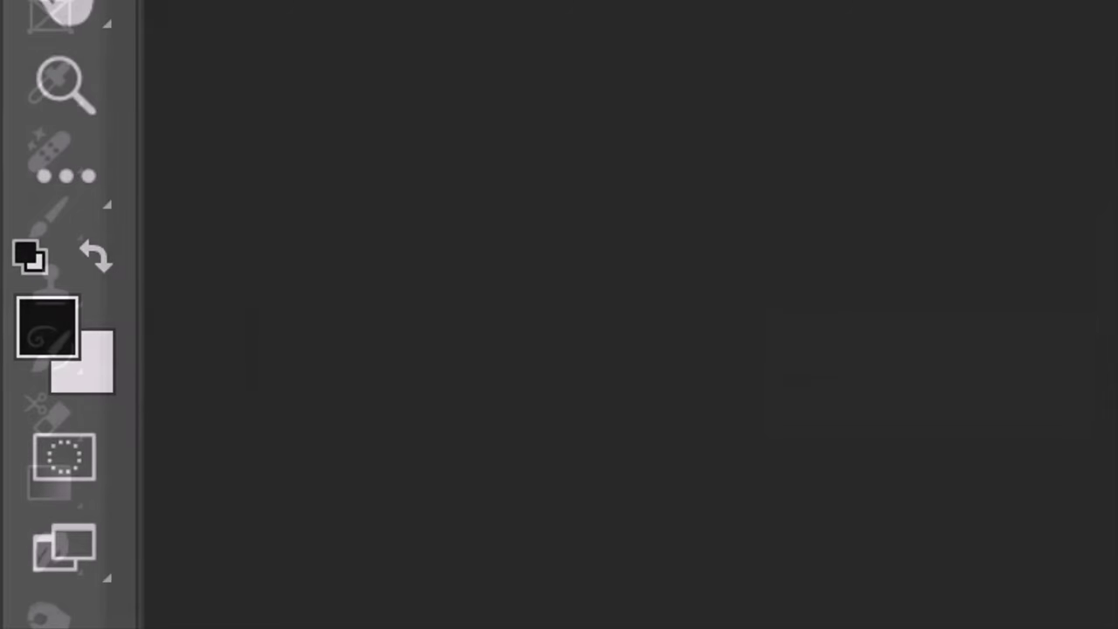
right_click(56, 220)
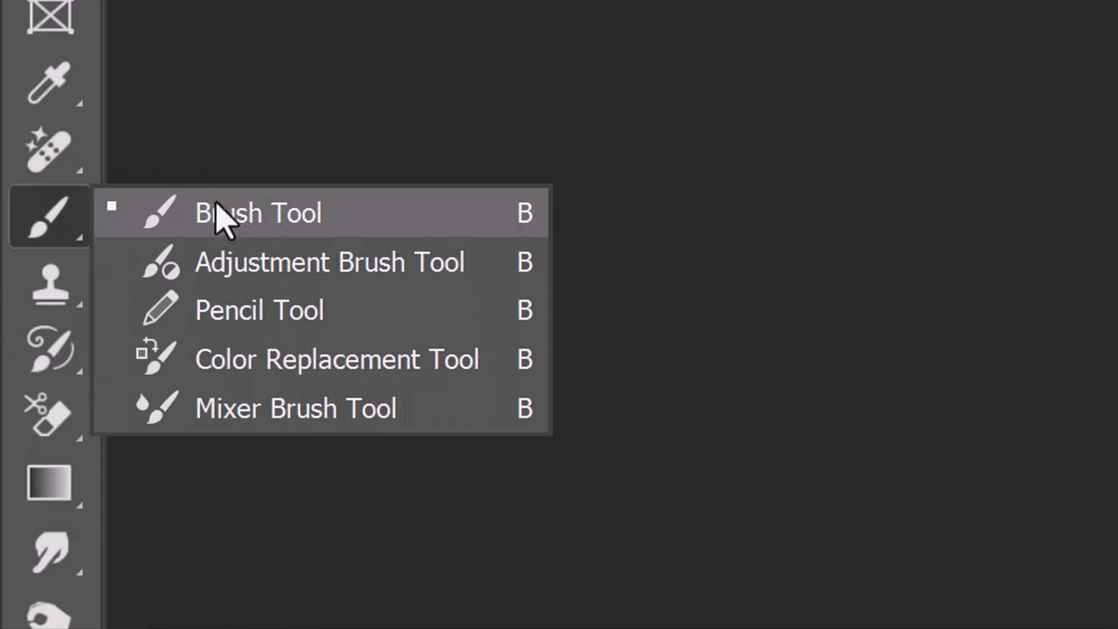
click(262, 213)
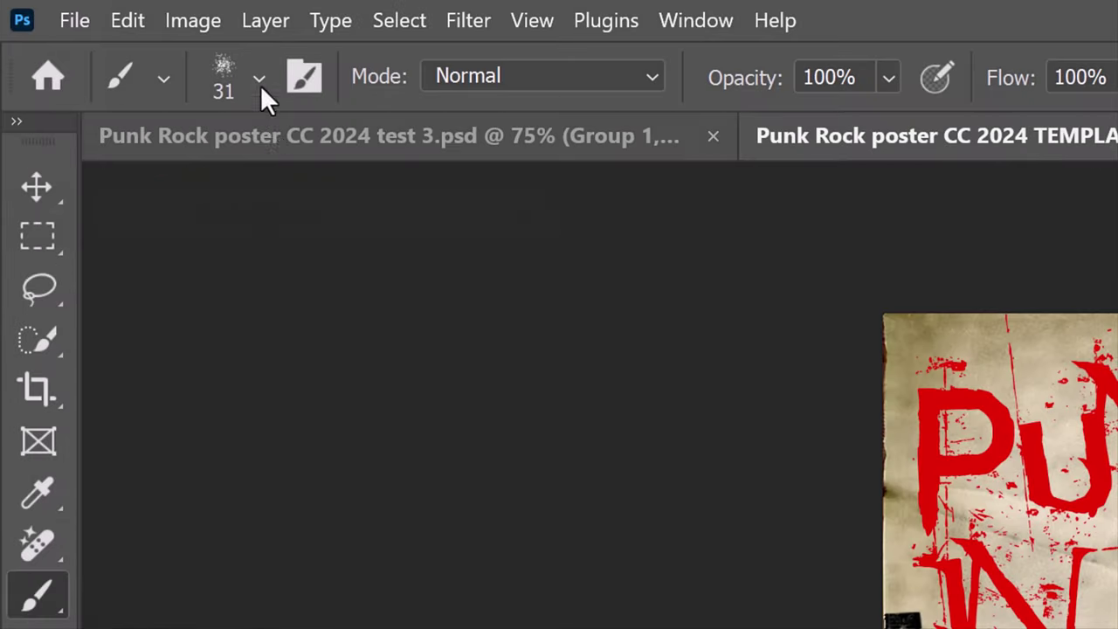
click(260, 83)
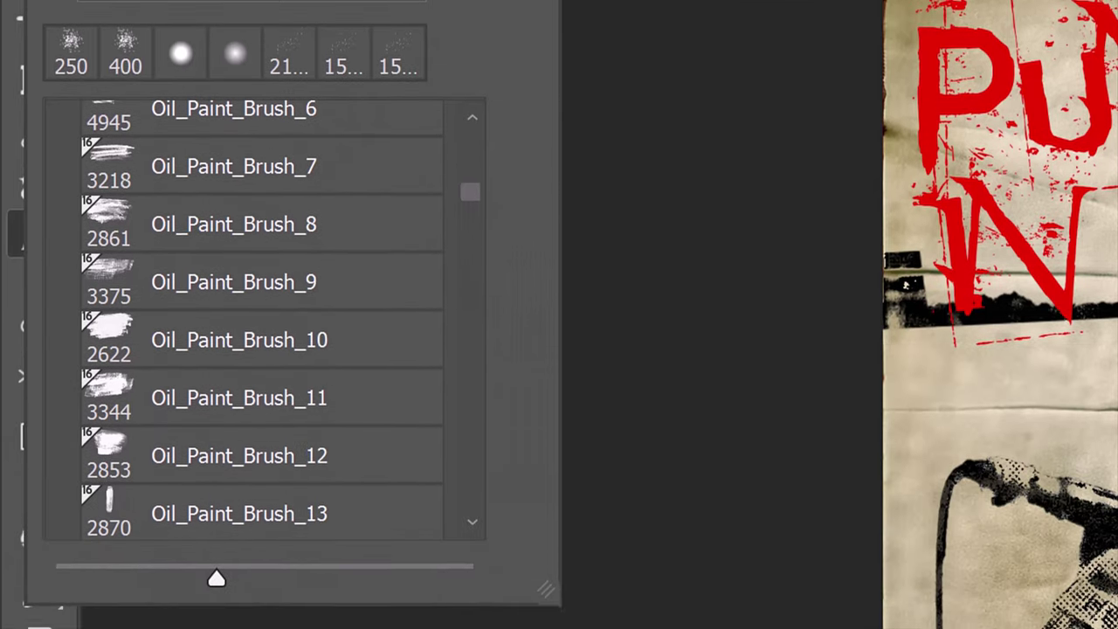
drag(471, 190, 476, 592)
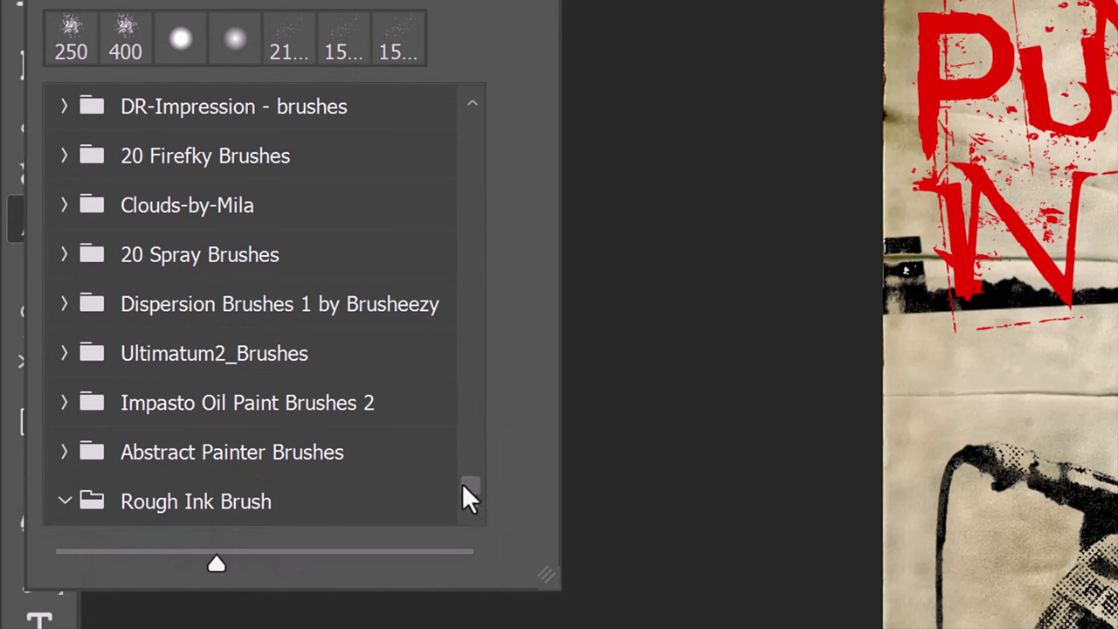
scroll(458, 502, down, 1)
click(196, 503)
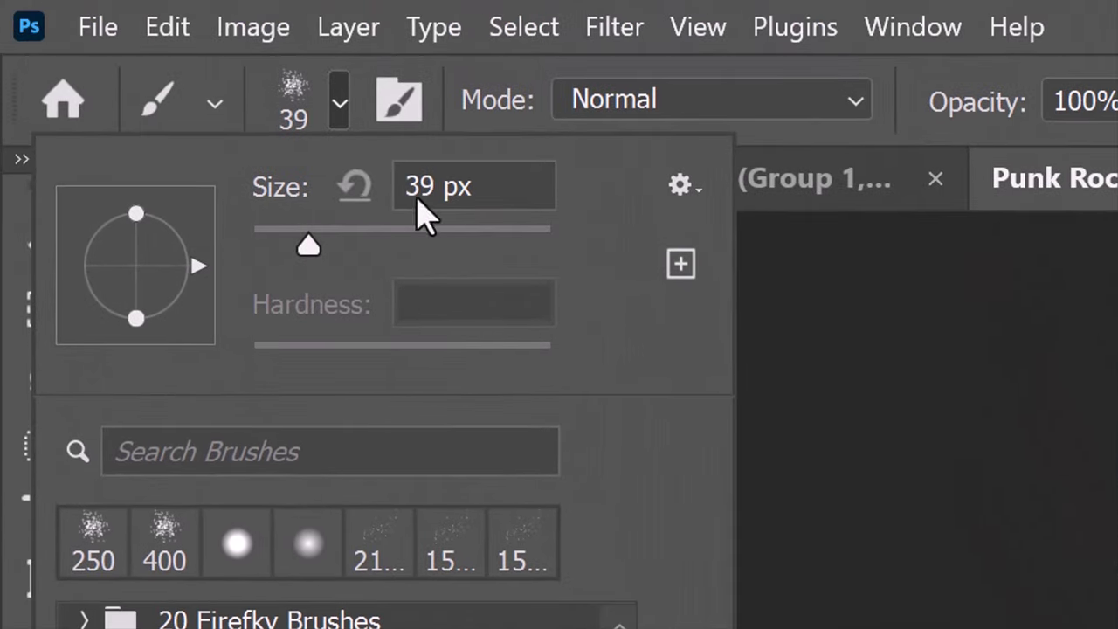
double_click(437, 183)
text(250)
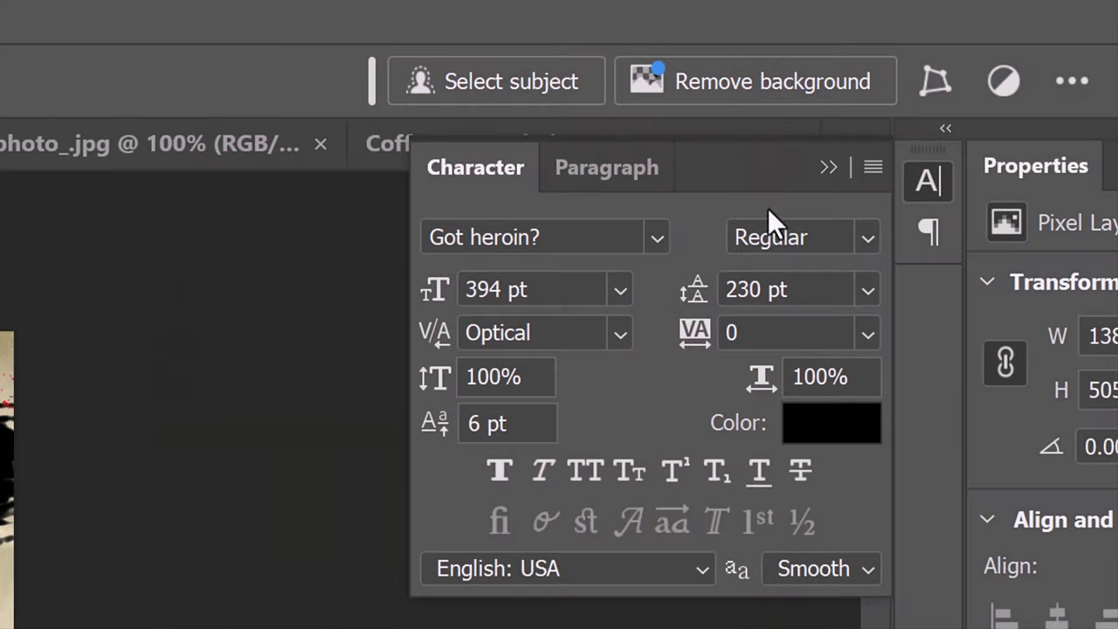
- Drag the Coffee cup stain.jpg image onto the poster template as a new layer
click(827, 167)
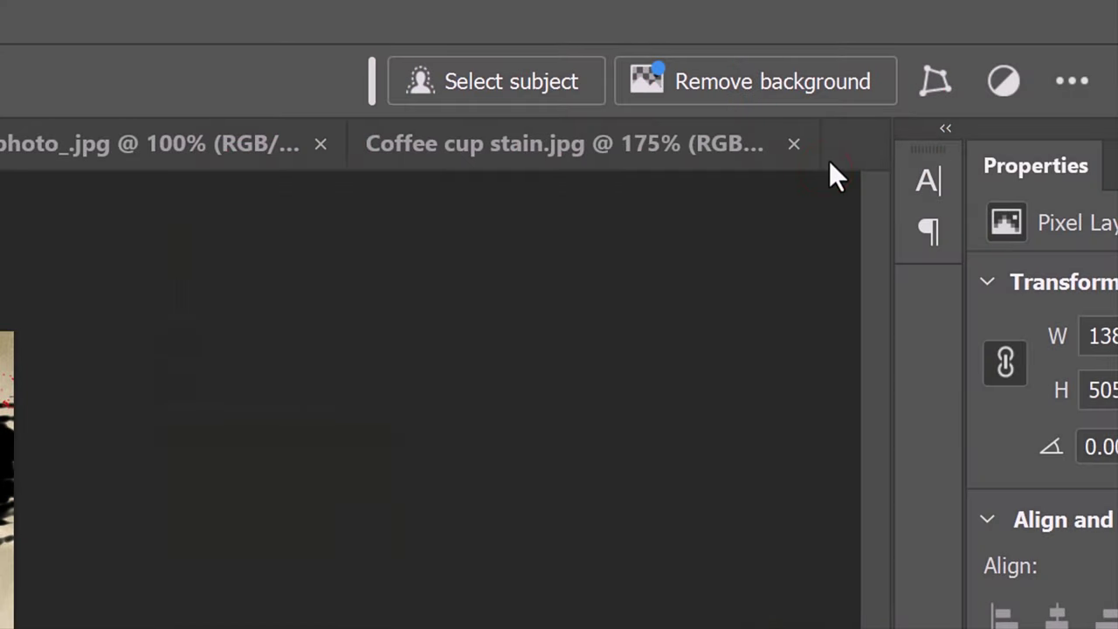
click(558, 144)
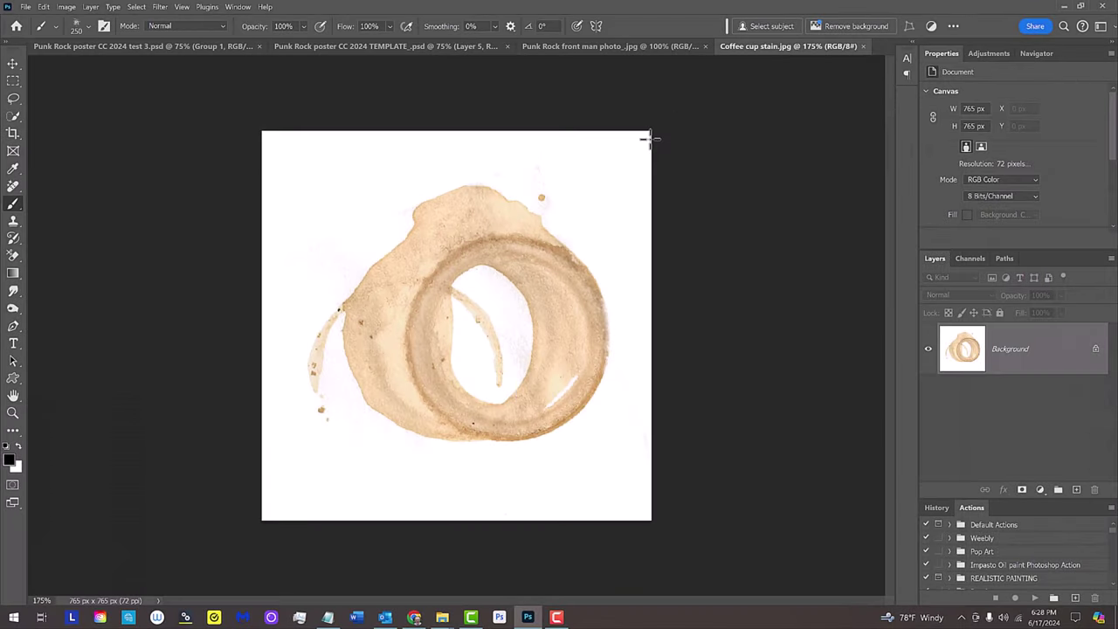
key(v)
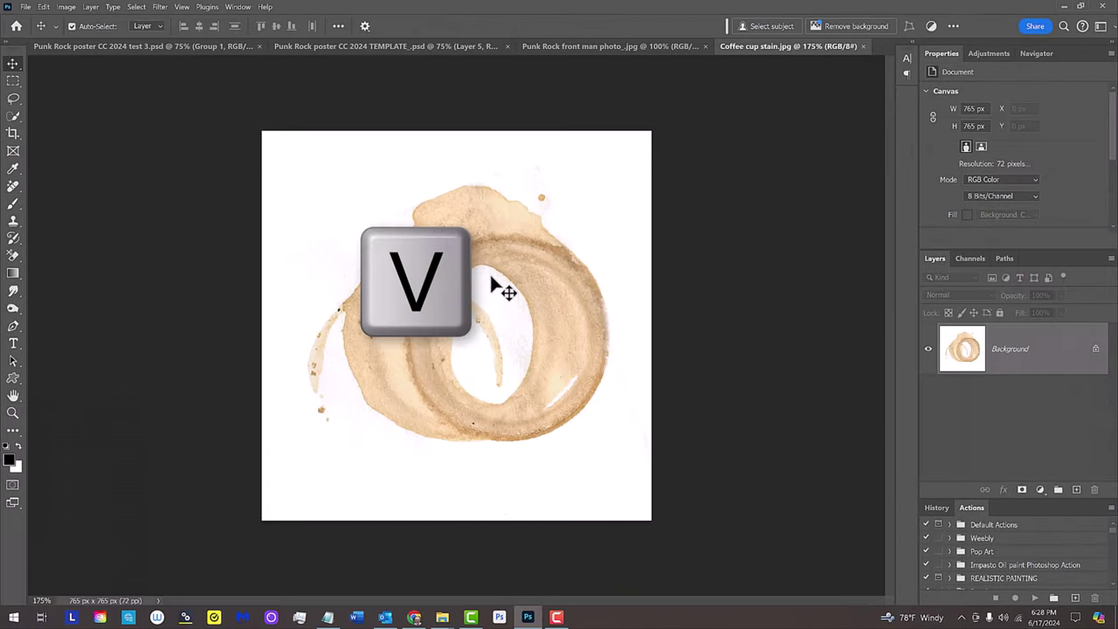
click(397, 45)
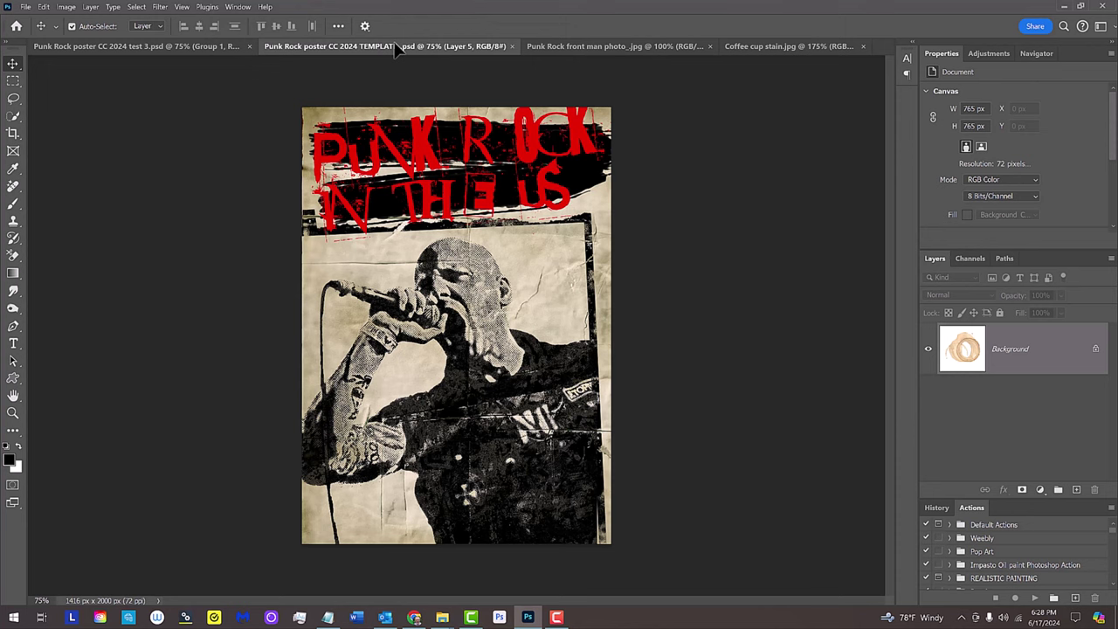
drag(398, 45, 518, 334)
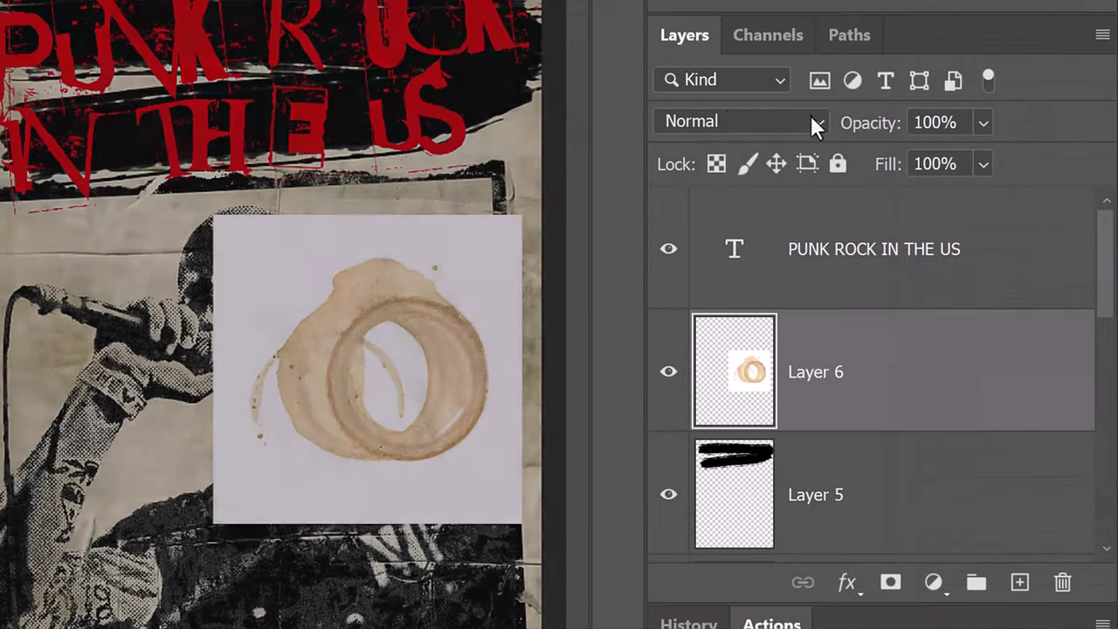
click(989, 294)
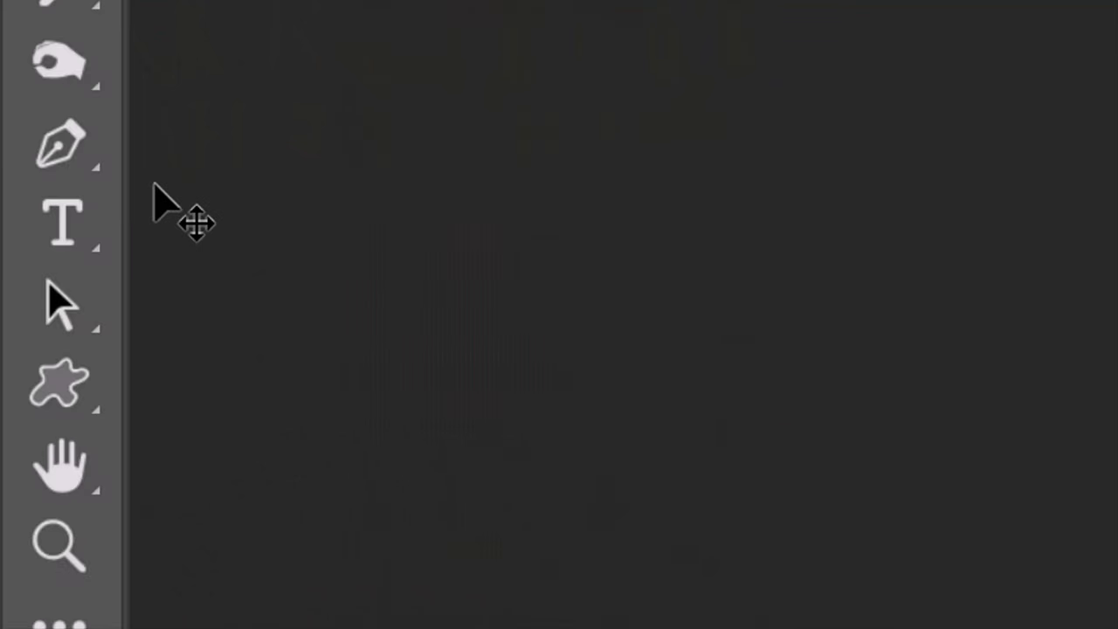
- Switch to the Horizontal Type Tool with white as the foreground colour
right_click(69, 226)
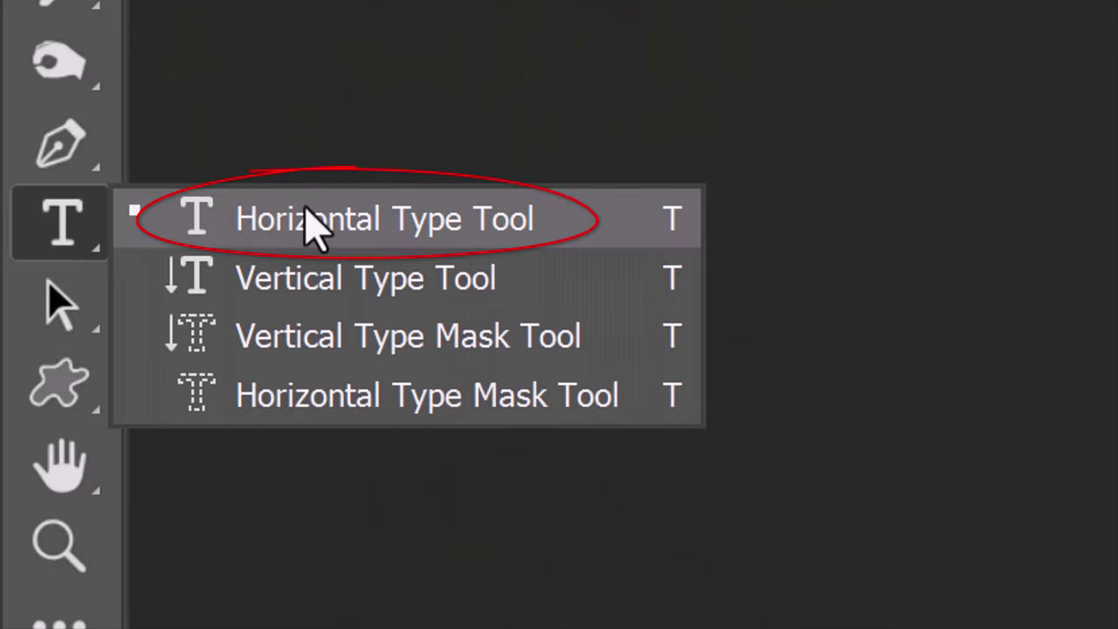
click(307, 219)
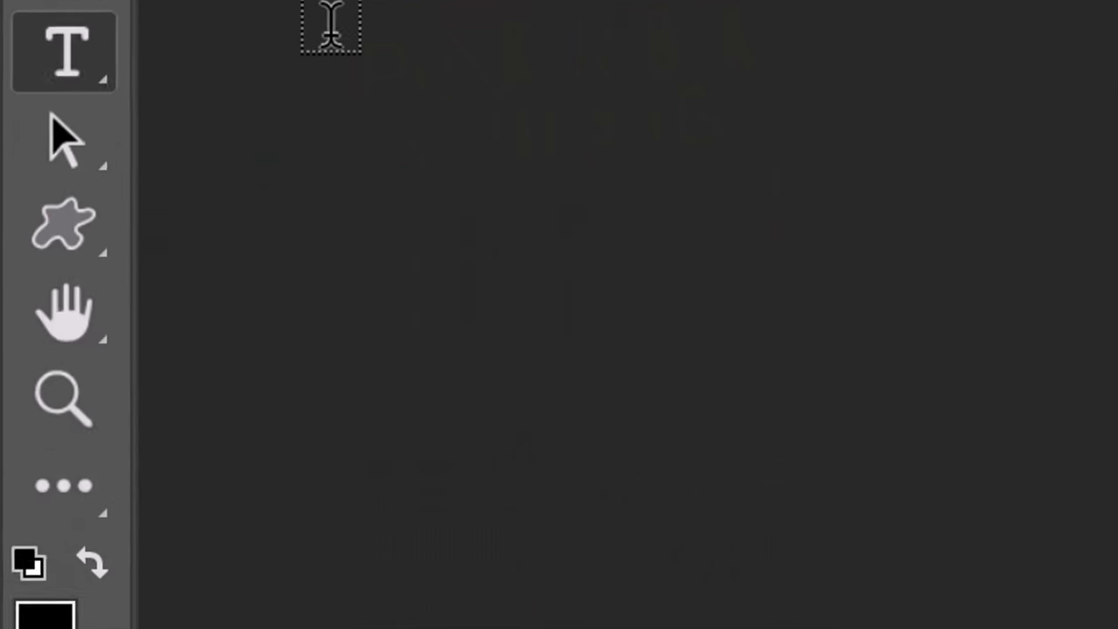
key(x)
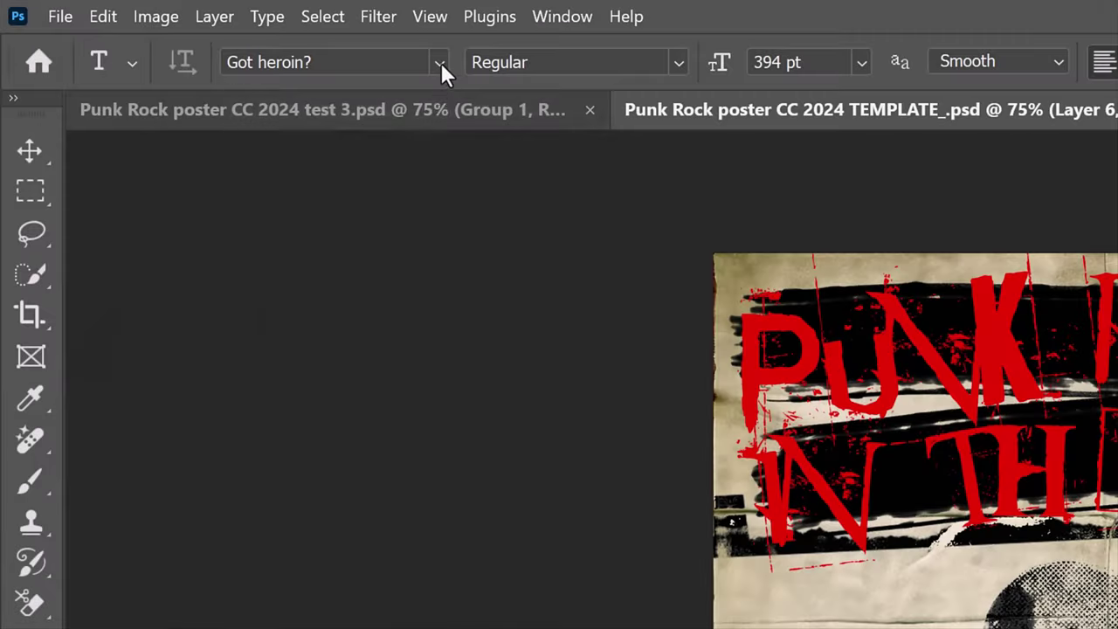
- Set the font to SplashKhat-PERSONAL at 160 pt
click(442, 63)
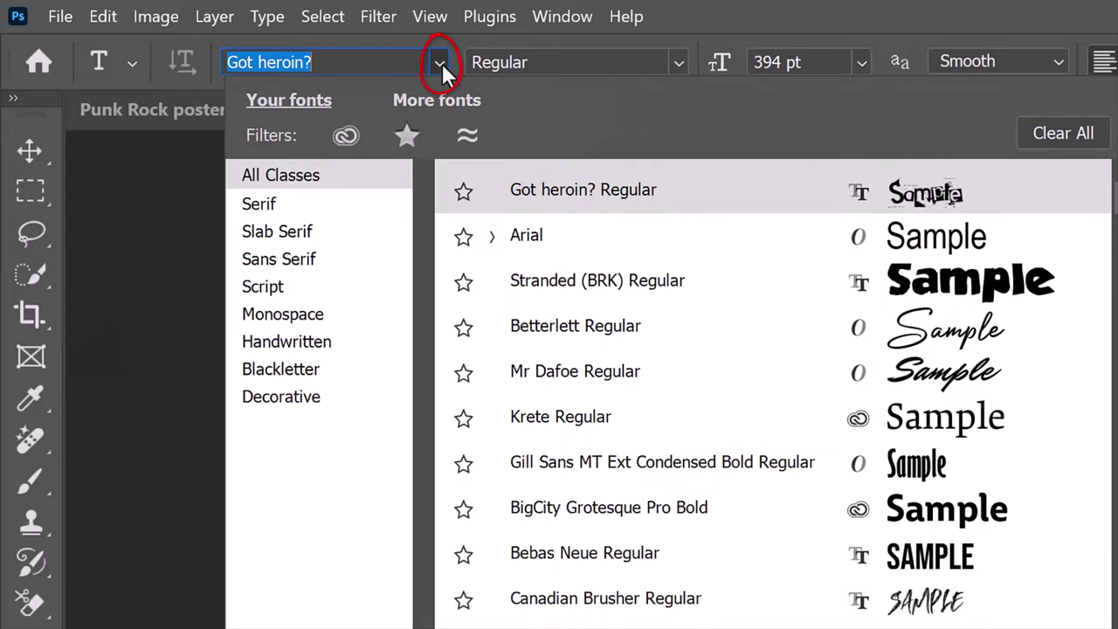
text(SPLASH)
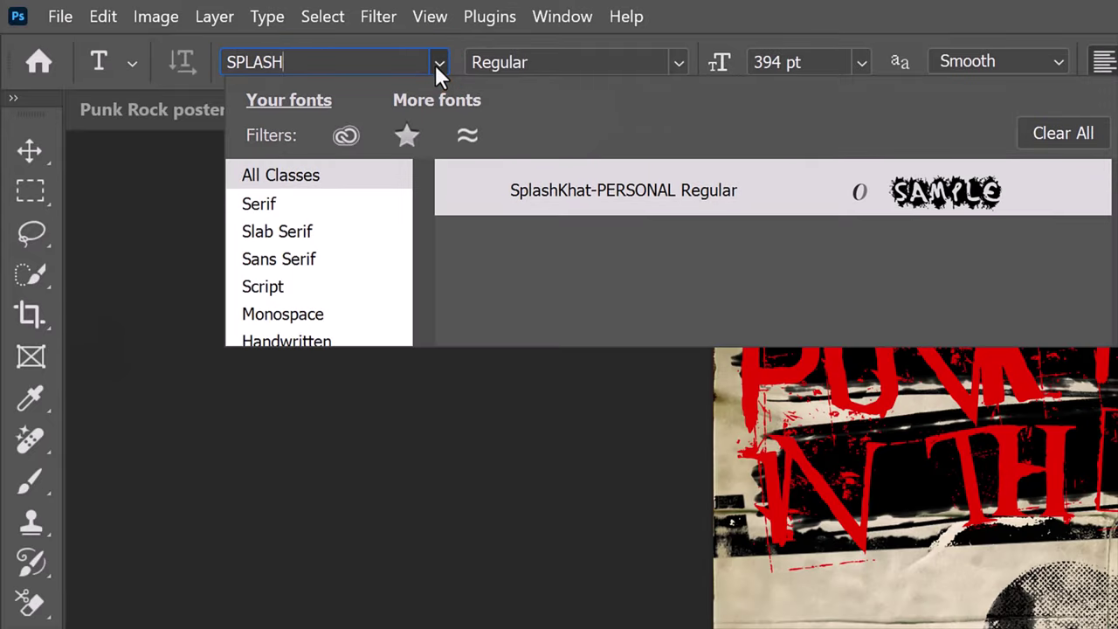
click(581, 199)
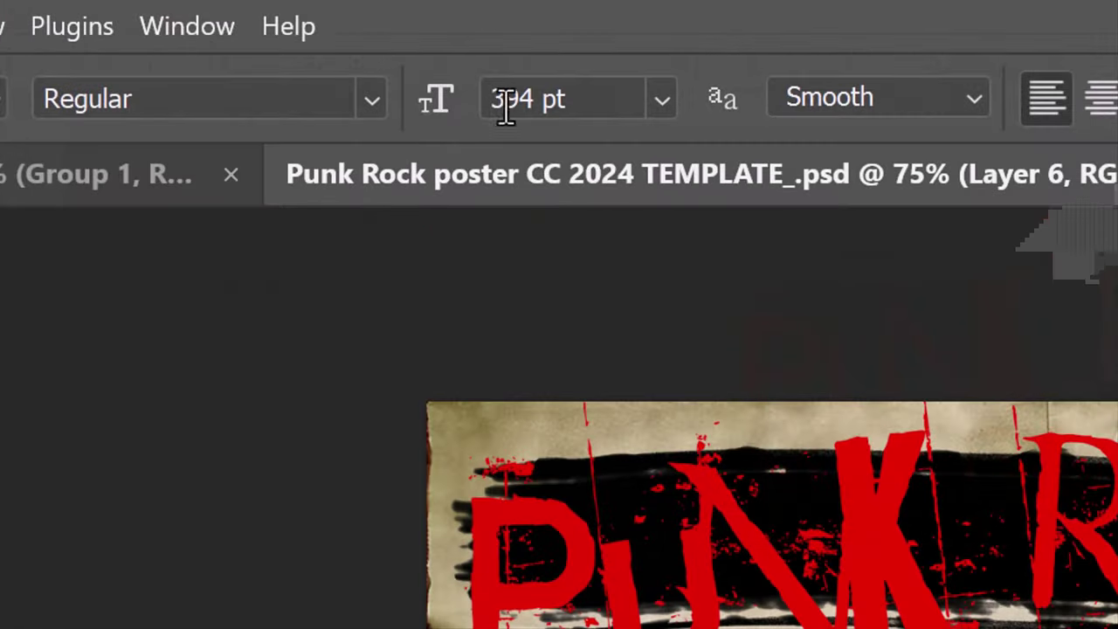
click(539, 93)
drag(539, 92, 412, 105)
text(160)
key(Return)
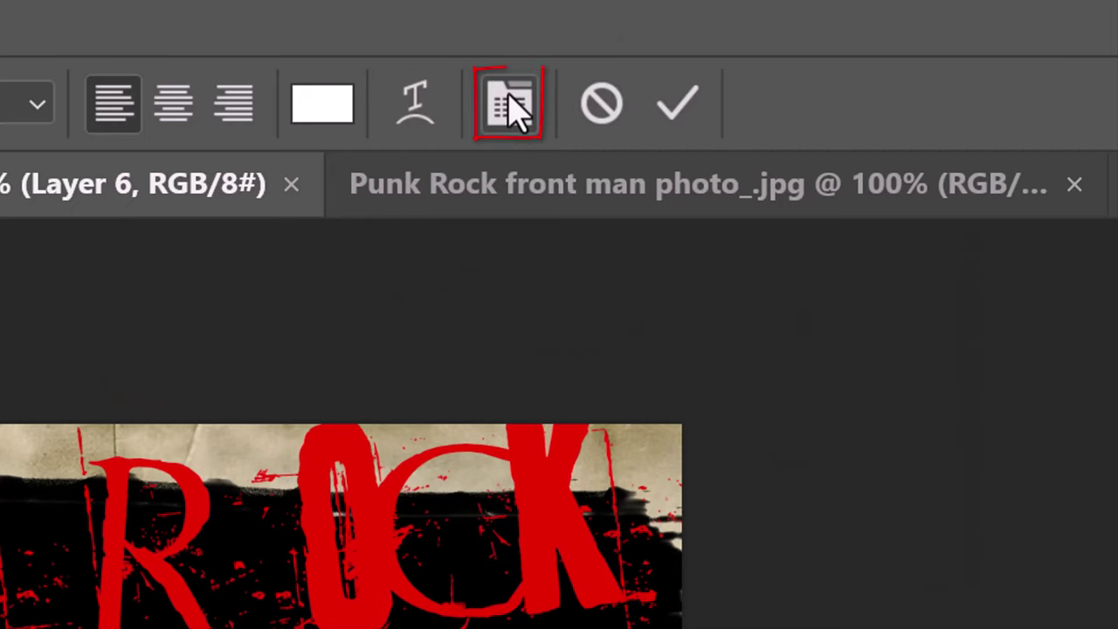
- In the Character panel, raise the font size toward 190 pt for the NOV 1979 CBGB text
click(516, 109)
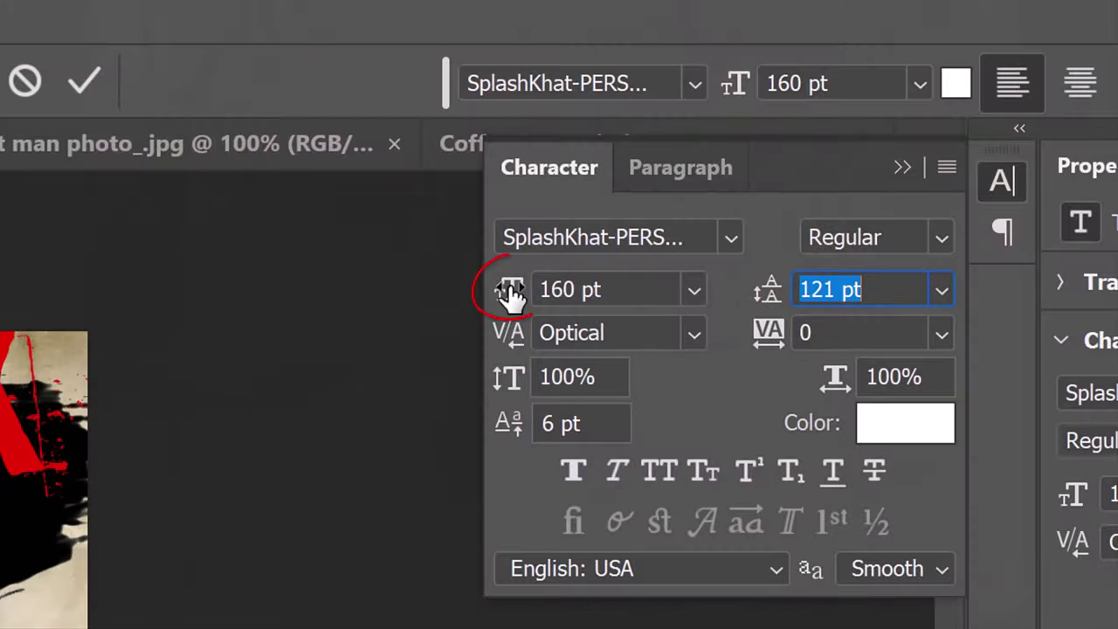
drag(511, 294, 524, 300)
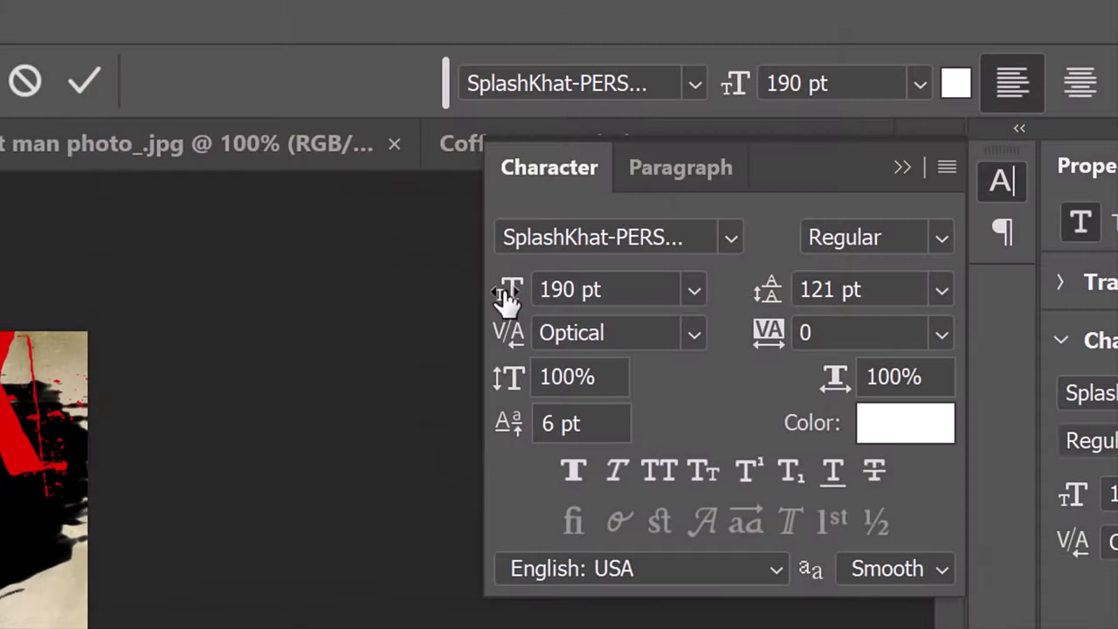
click(509, 295)
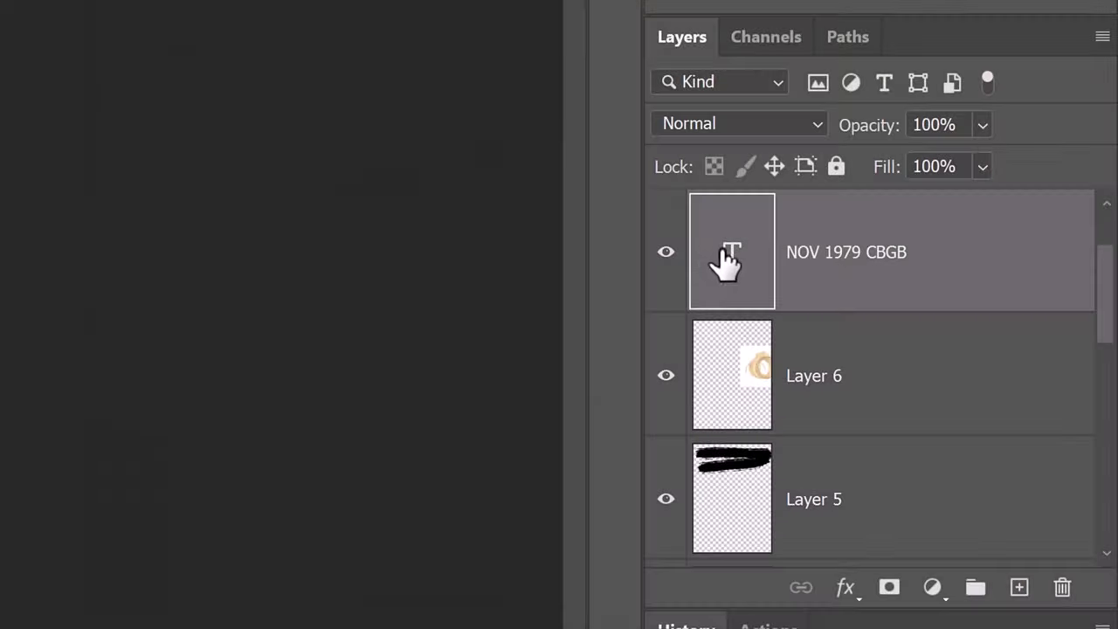
- Hide the NOV 1979 CBGB text layer and mask its shape out of Layer 4 copy
click(665, 253)
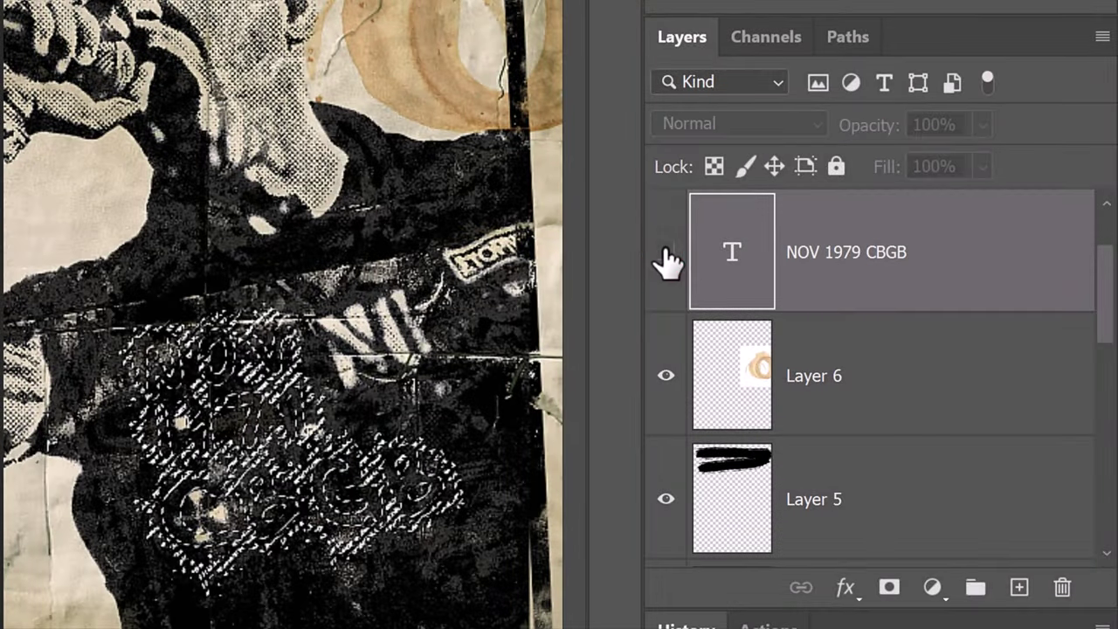
drag(1106, 301, 1102, 436)
click(924, 357)
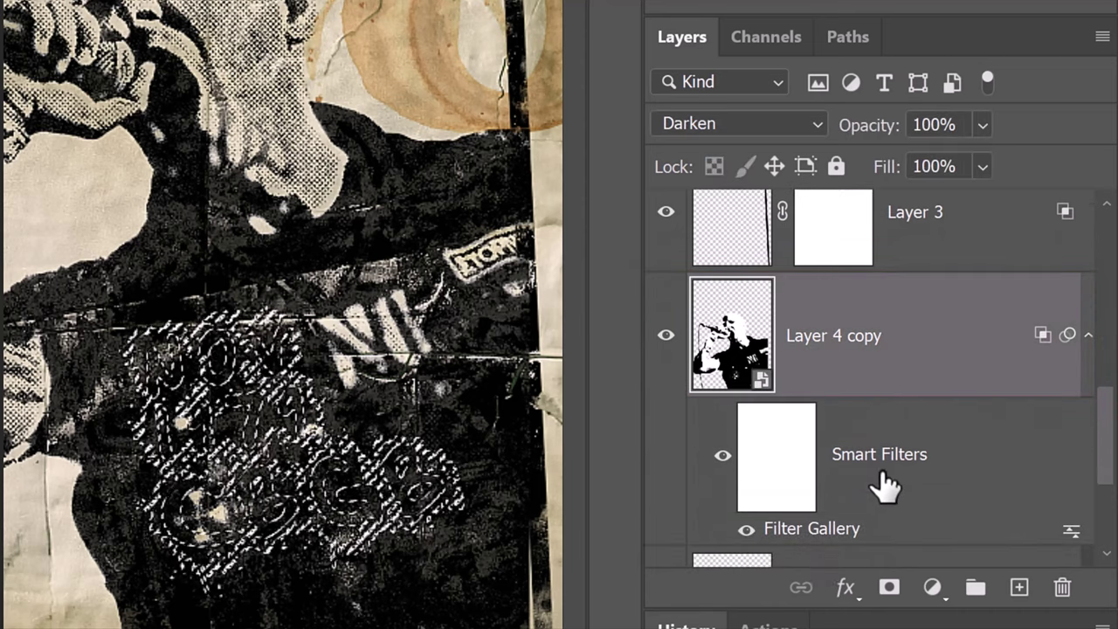
alt+click(890, 587)
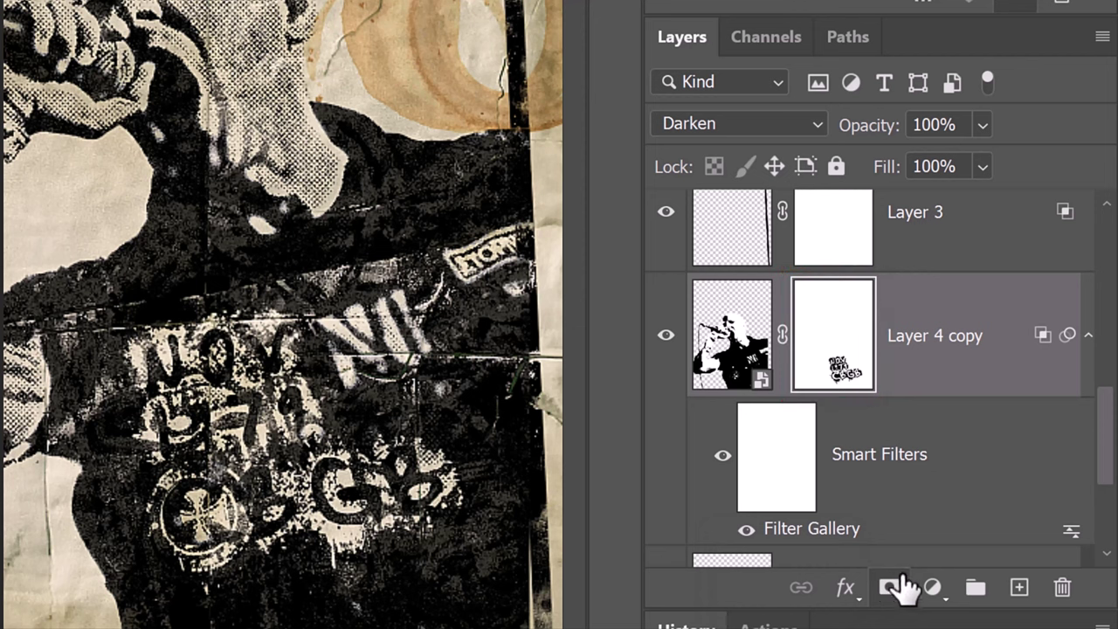
- Copy the text cut-out mask onto Layer 4
drag(1108, 447, 1108, 476)
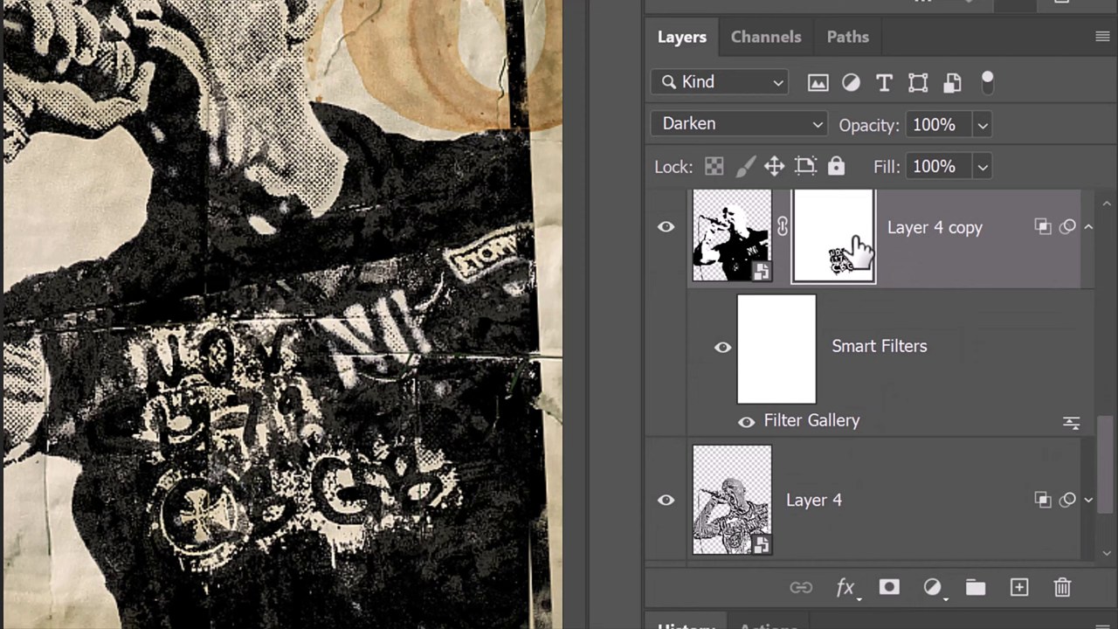
drag(856, 249, 867, 506)
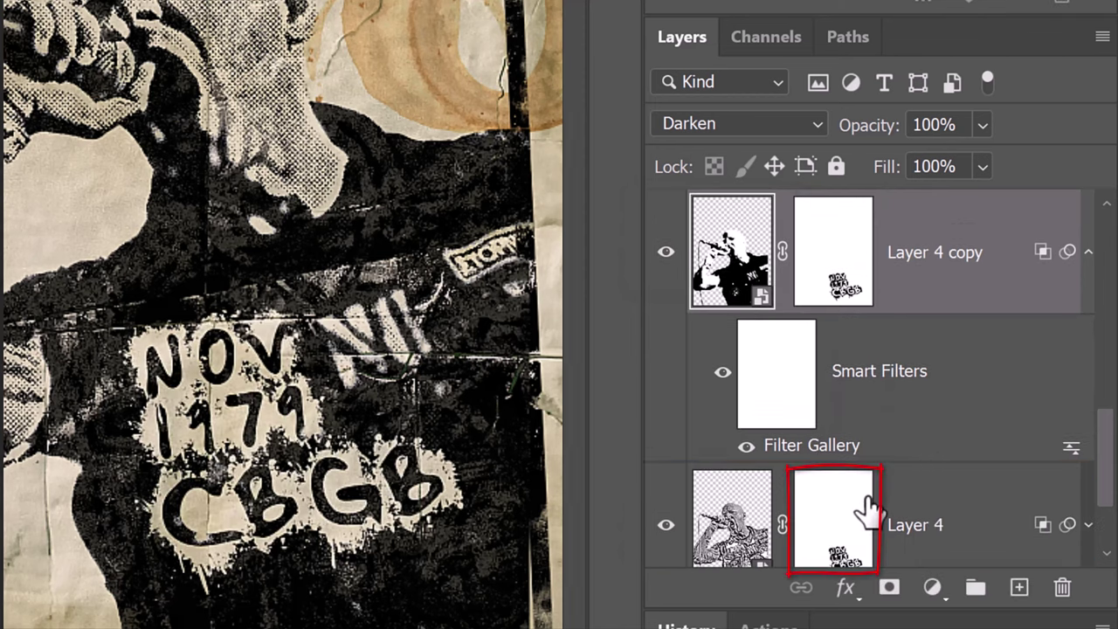
scroll(1105, 452, up, 2)
scroll(1105, 459, up, 2)
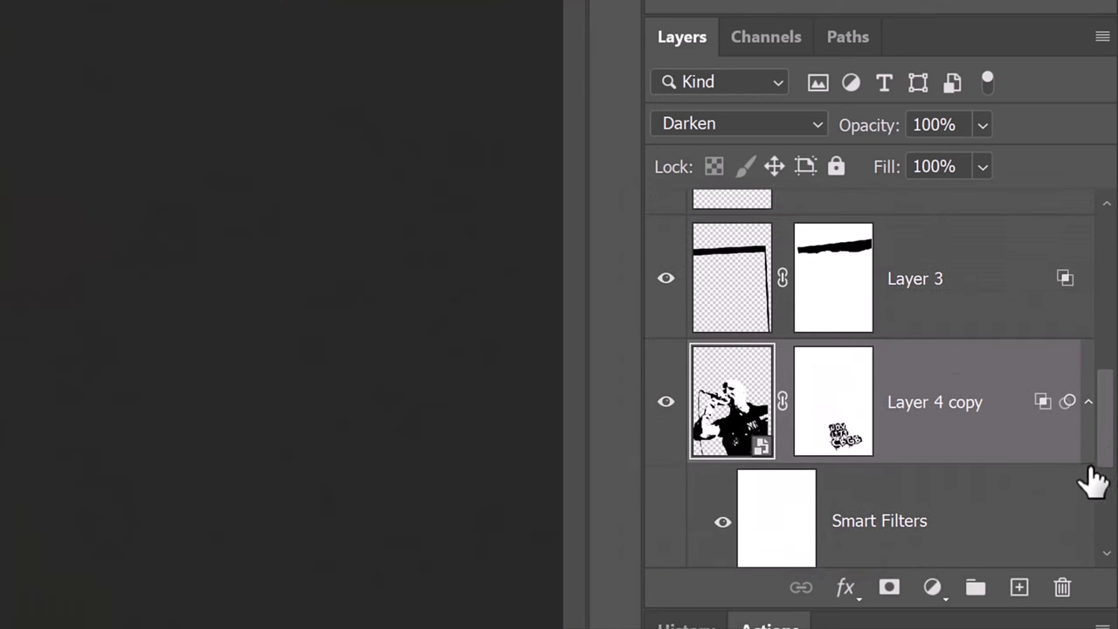
- Add empty Layer 7, check its blend modes, and enter dark red 900900 as foreground colour
click(1020, 588)
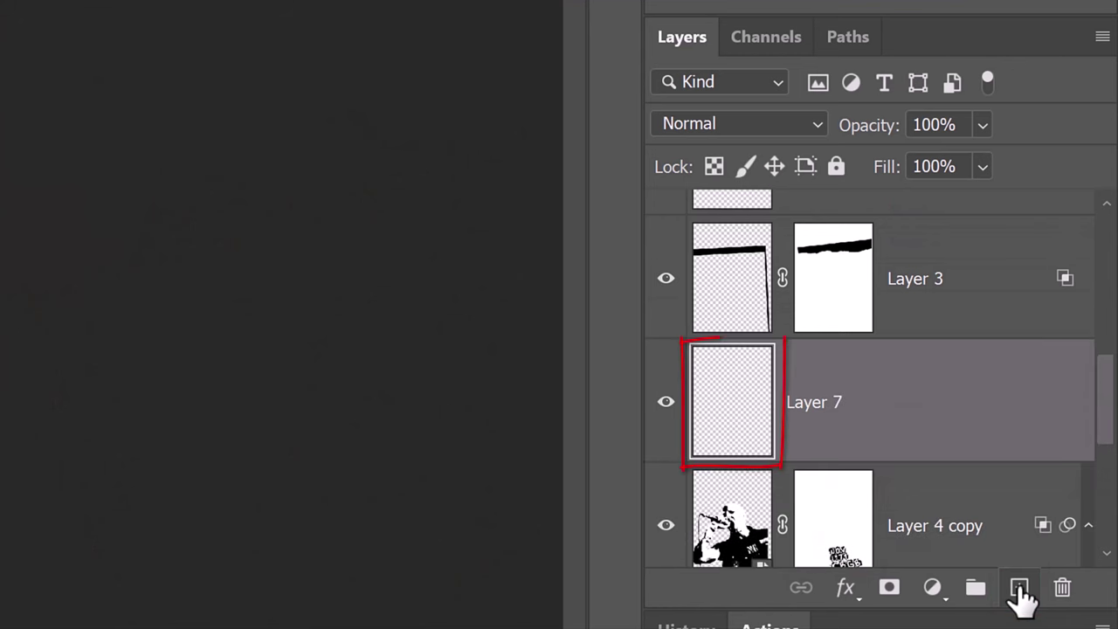
click(817, 124)
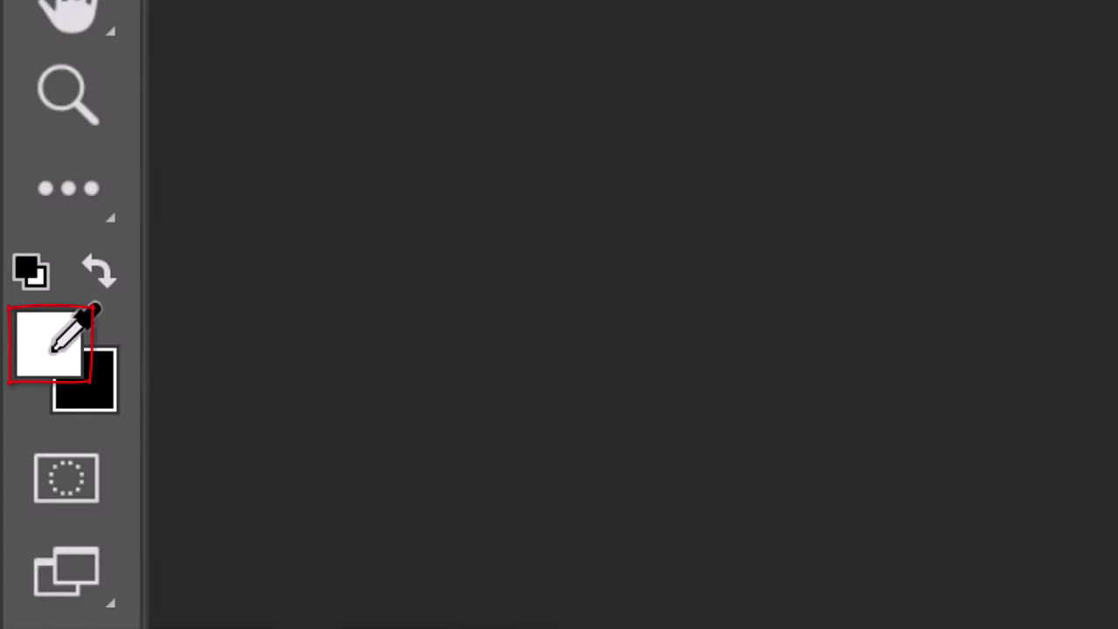
click(53, 348)
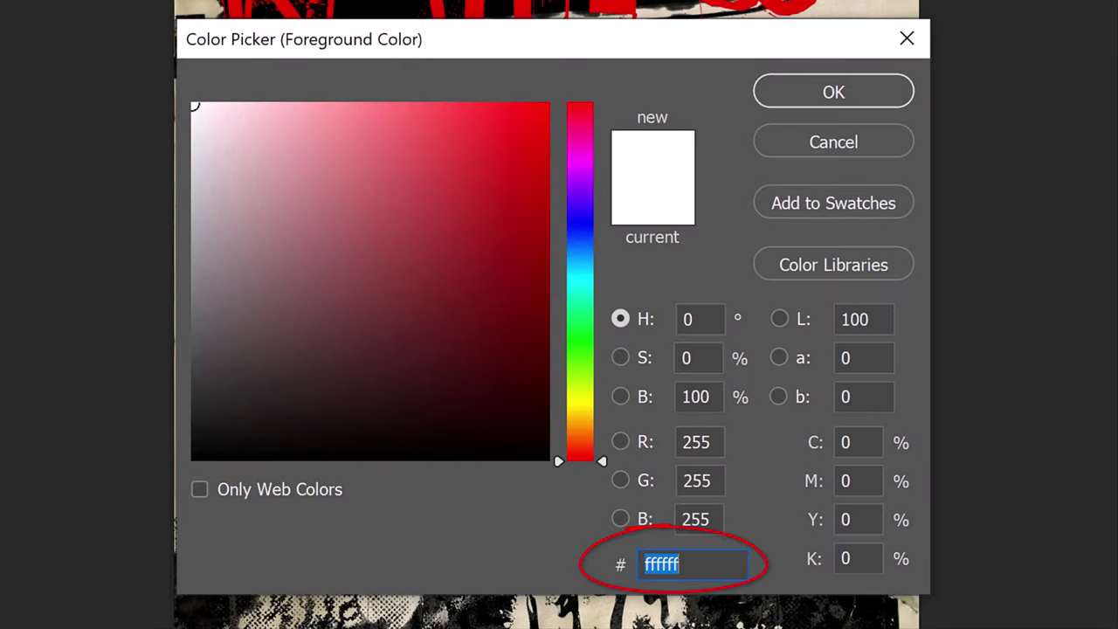
text(900900)
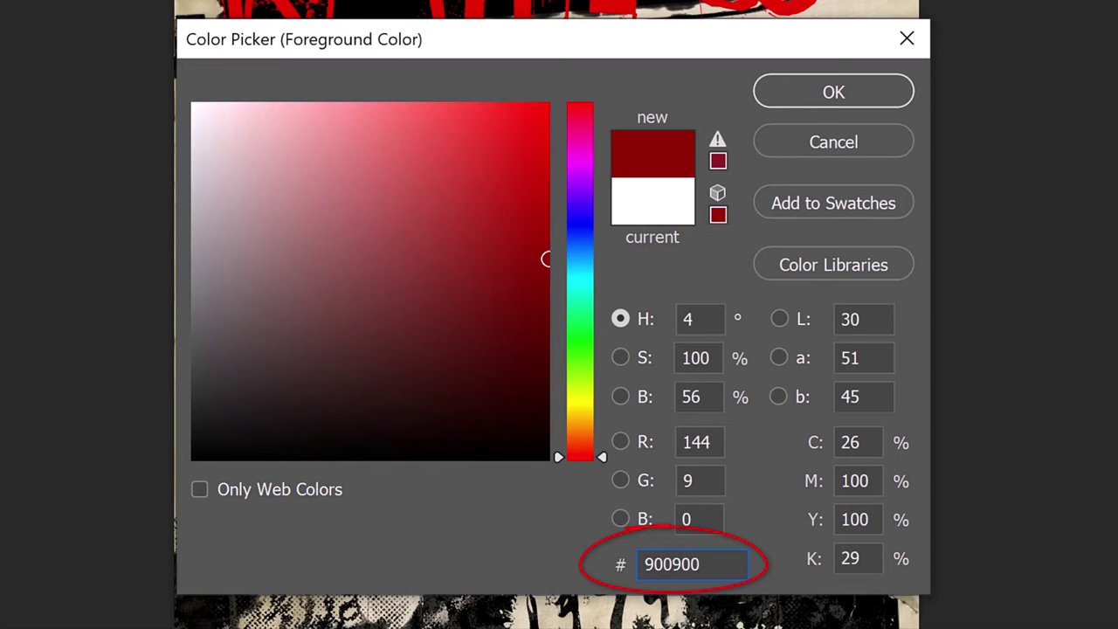